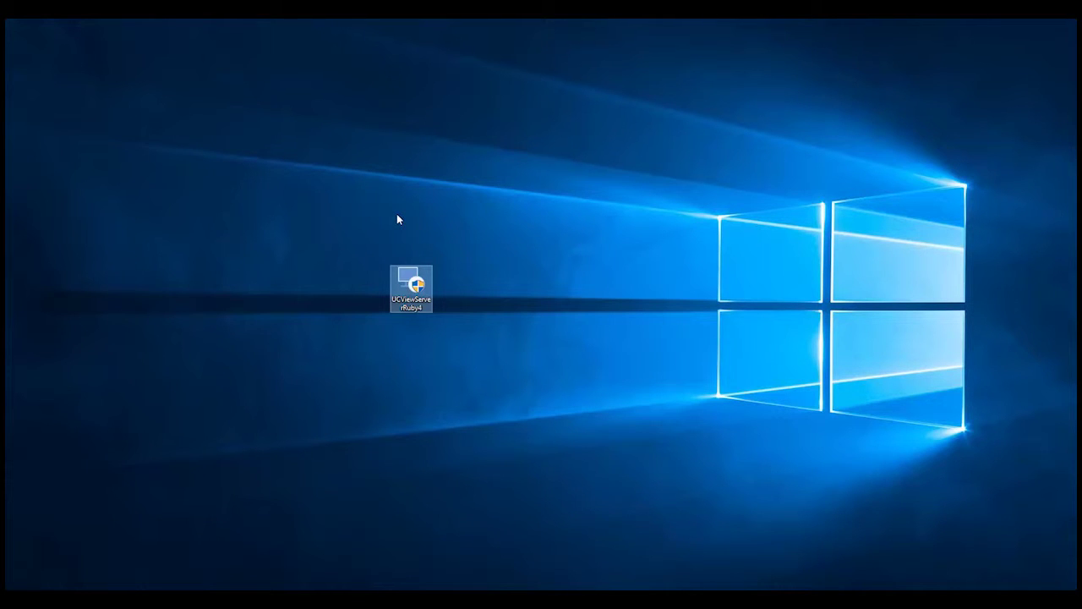
Launch the UCViewServerRuby4 installer from the desktop to bring up the setup wizard.
drag(414, 300, 514, 240)
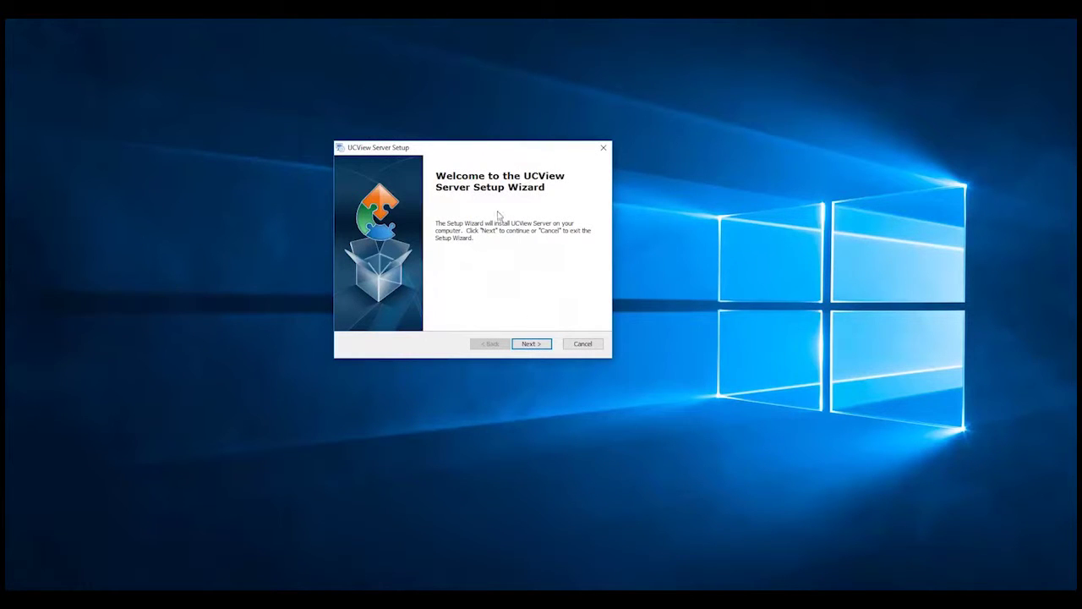
Keep the default install folder C:\Program Files (x86)\UCView\UCView Server\ and reach Ready to Install.
click(533, 344)
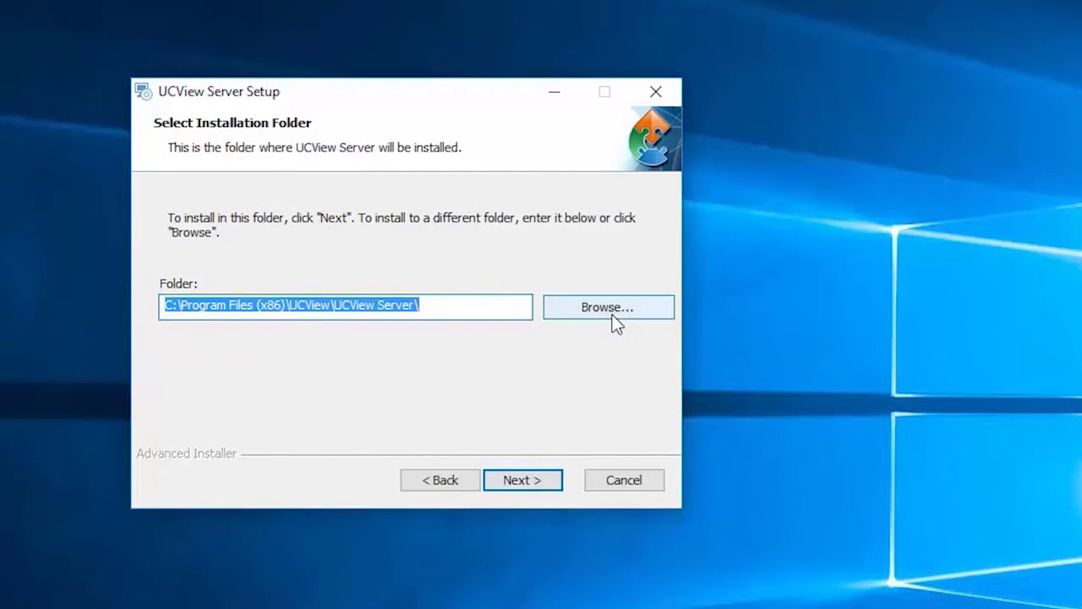
click(536, 489)
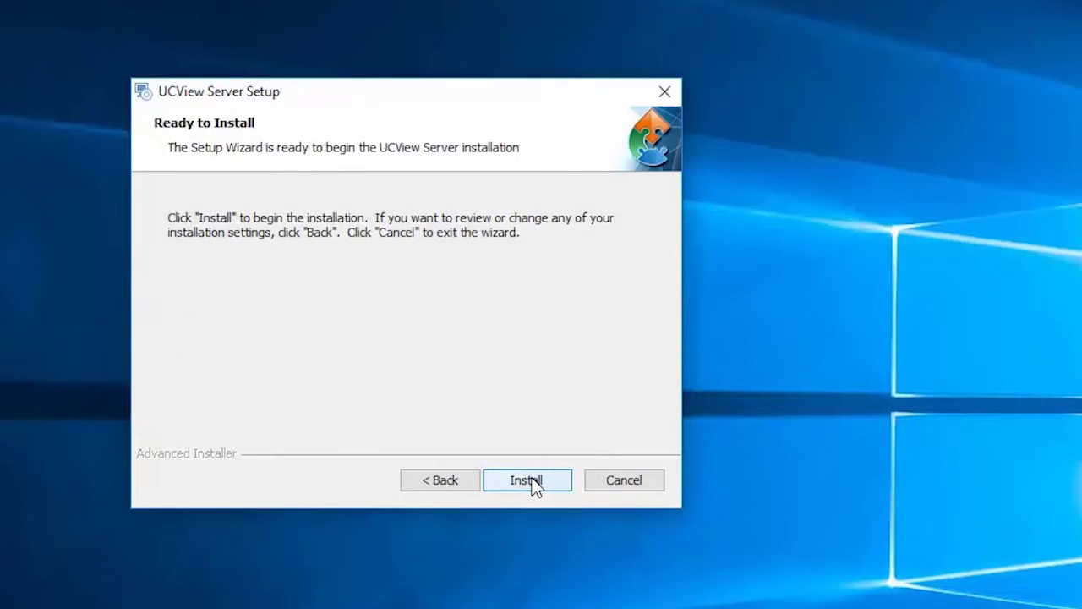
Install UCView Server, leaving Launch UCView Server checked on the completion page.
click(532, 484)
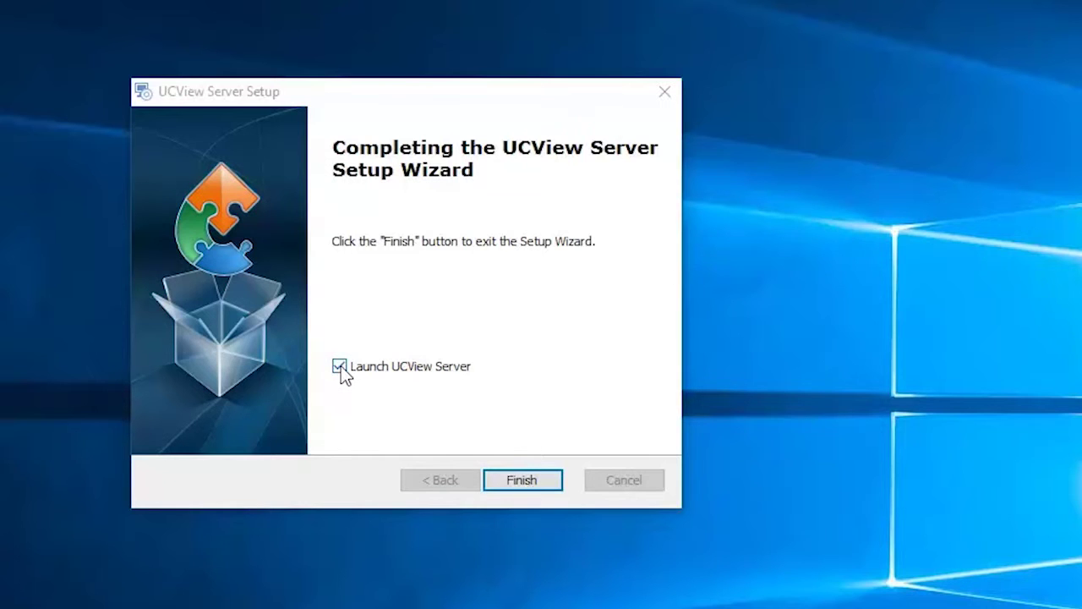
Finish the setup wizard and launch UCView Server.
click(527, 481)
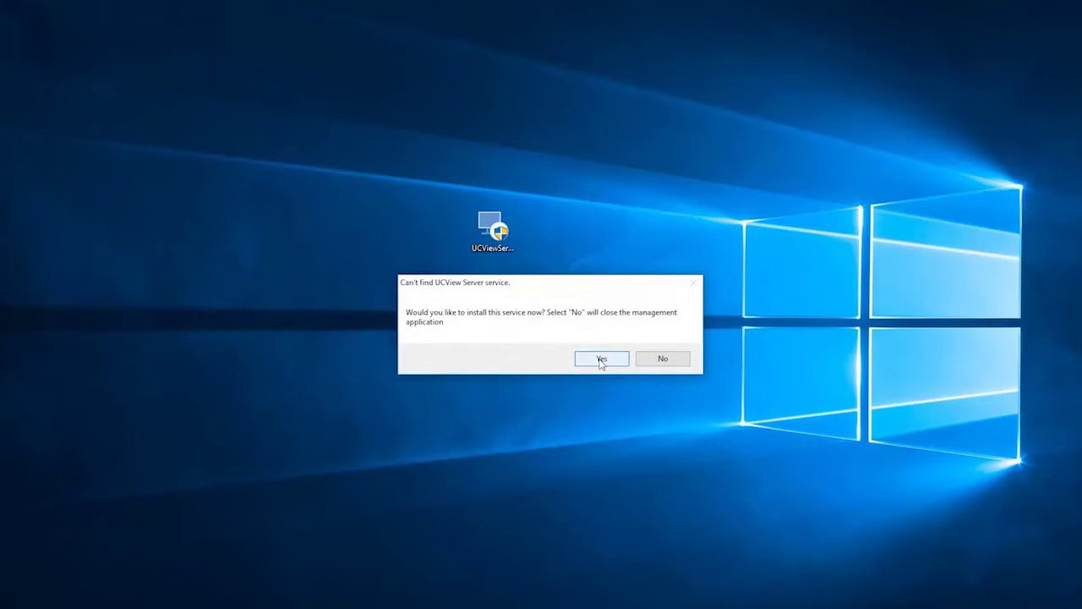
Agree to install the missing UCView Server service, starting it on 192.168.1.110 port 80.
click(600, 360)
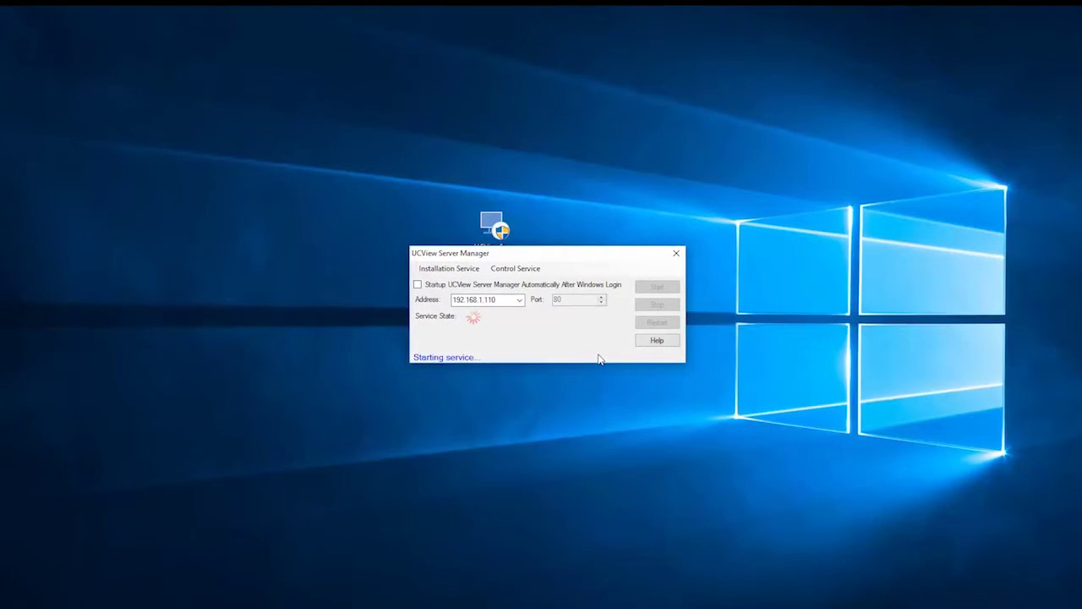
Wait for Server Manager to show Service Started while checking the address 192.168.1.110.
drag(546, 259, 534, 230)
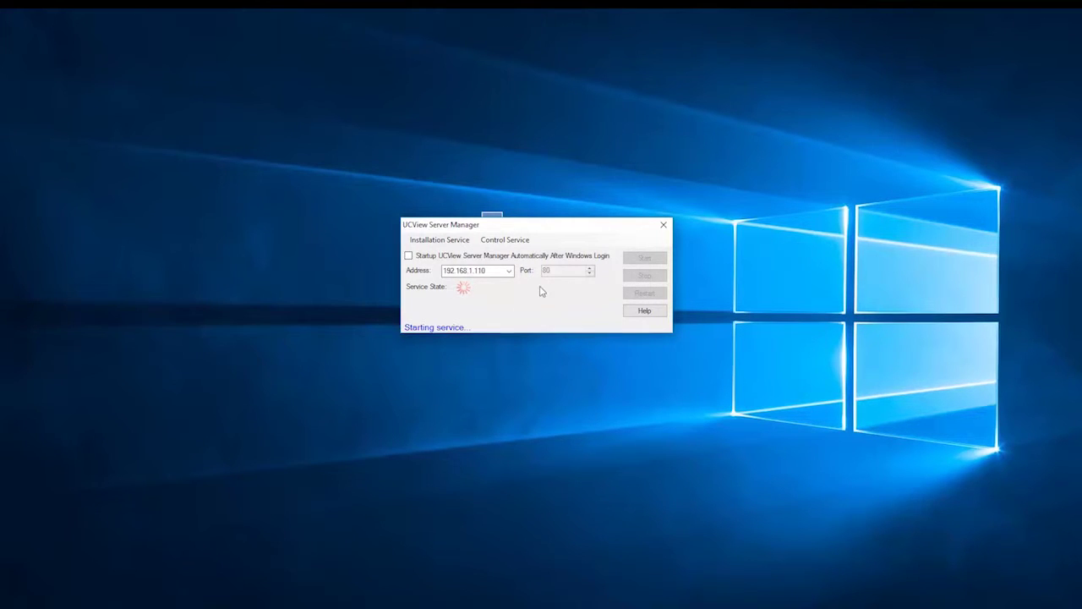
double_click(487, 272)
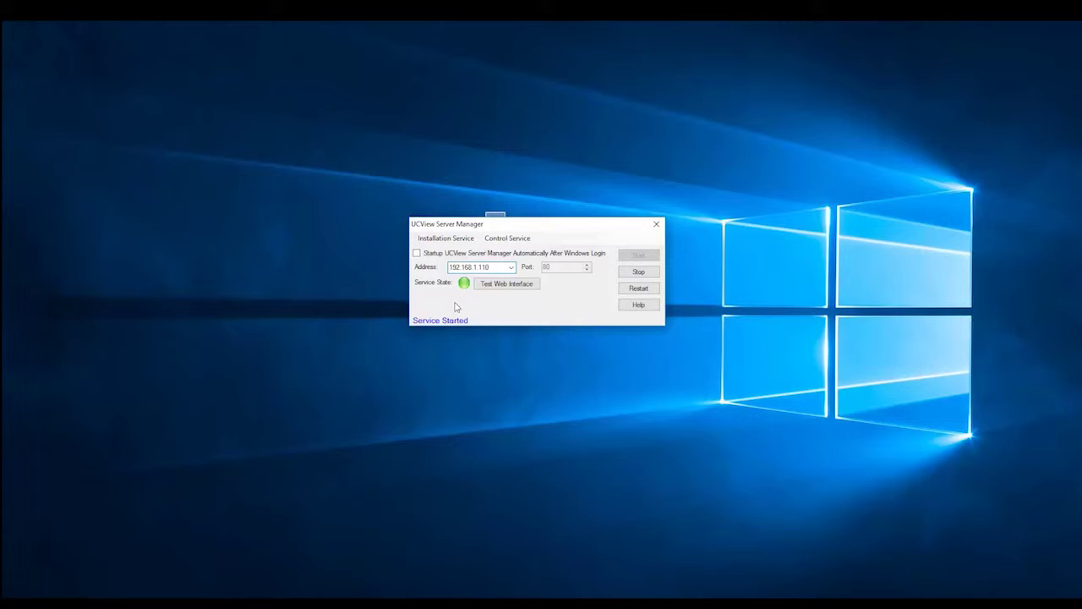
Open the web interface at 192.168.1.110 to reach the free 30-day trial sign-up form.
click(504, 284)
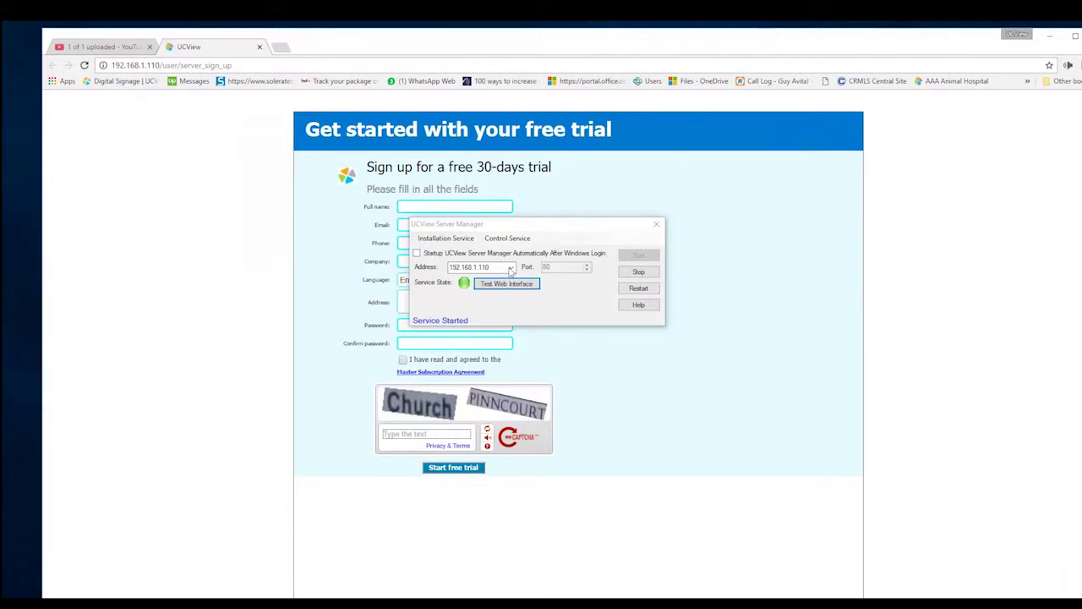
drag(532, 230, 915, 333)
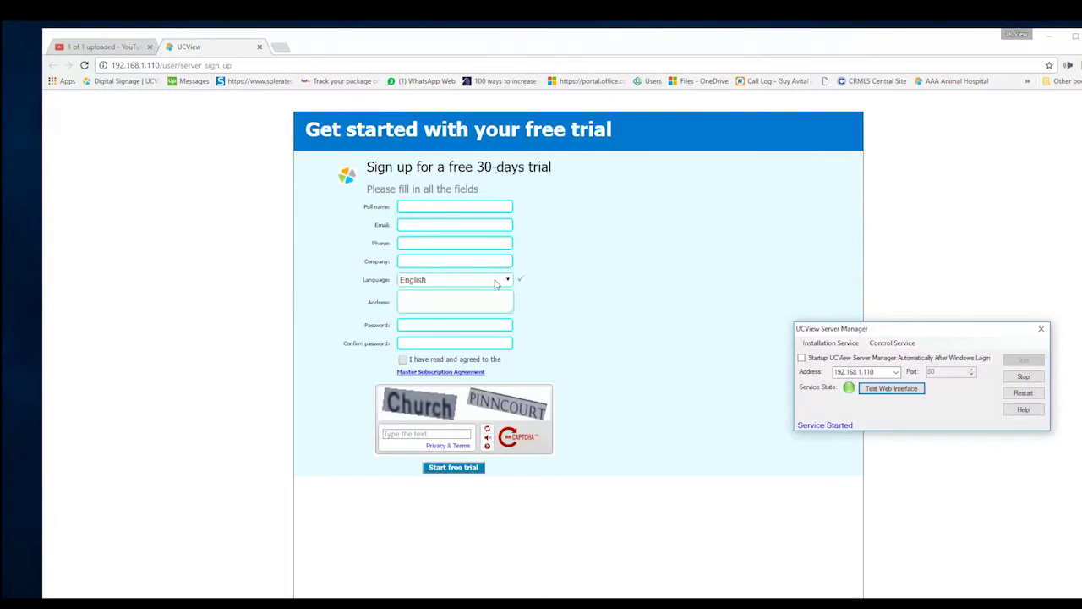
Fill the full name, e-mail and phone number from Chrome's saved autofill suggestions.
click(440, 205)
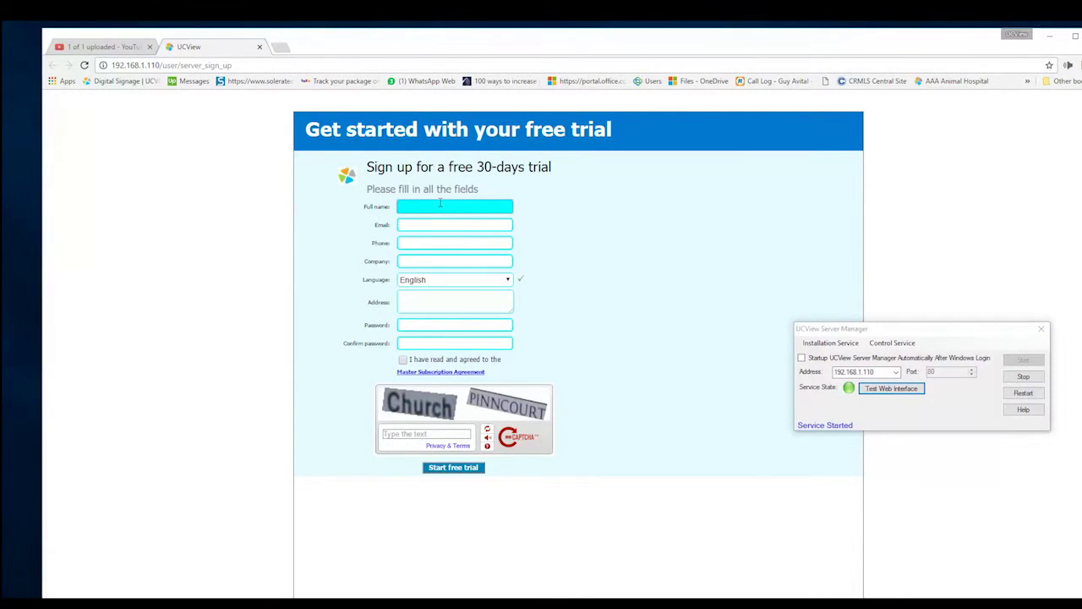
click(440, 205)
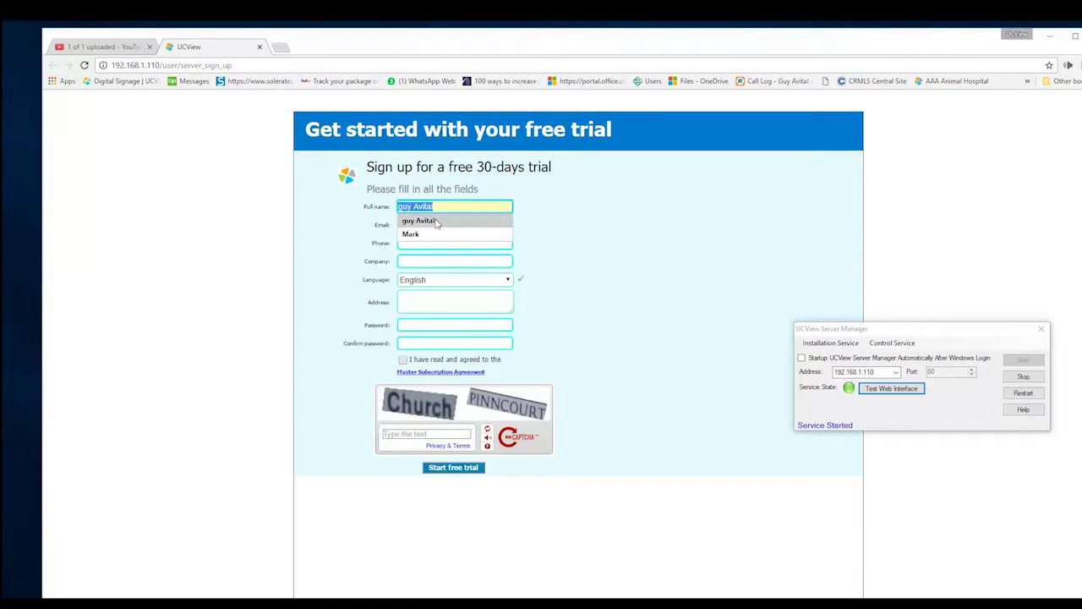
click(434, 224)
click(434, 225)
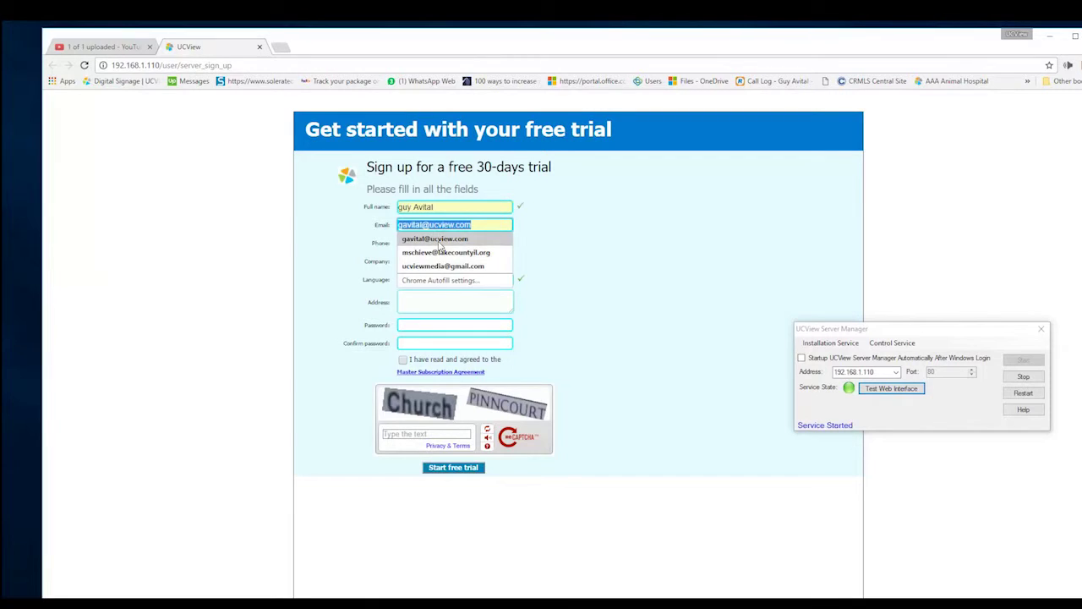
click(443, 266)
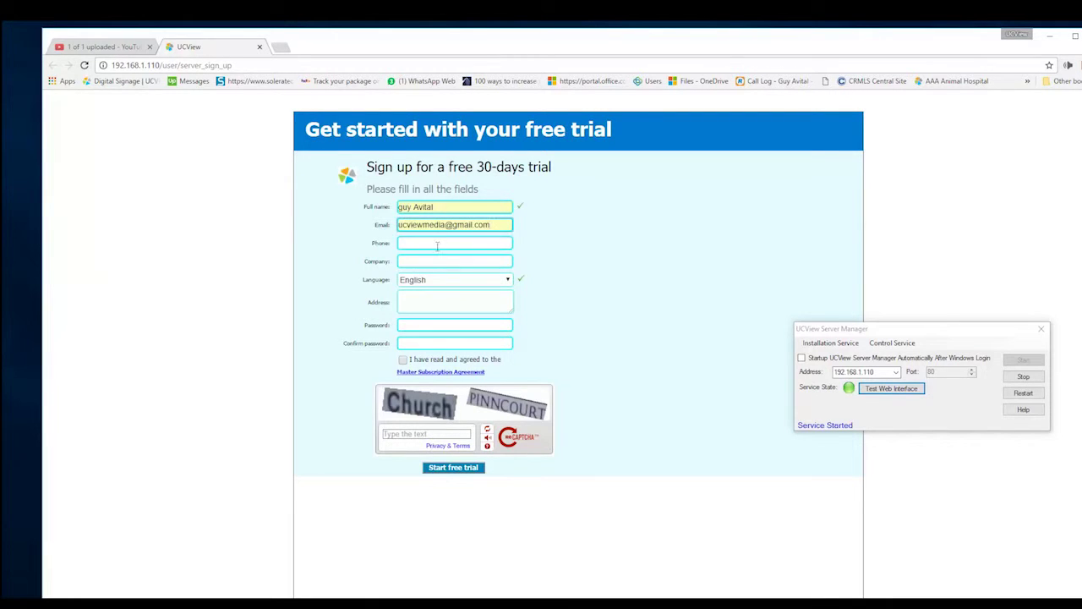
click(437, 244)
click(432, 269)
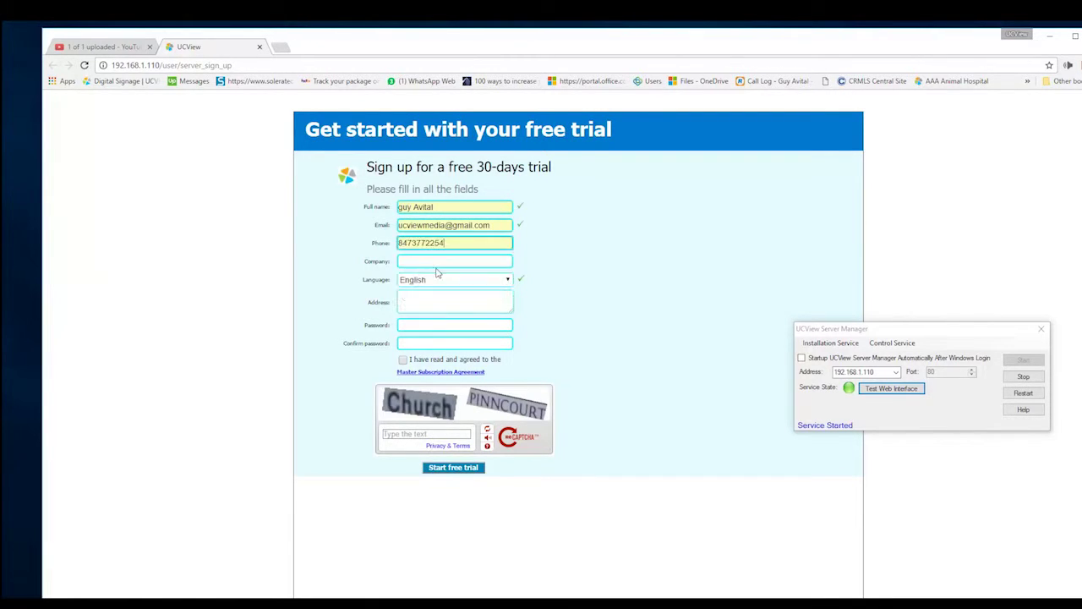
Set the company to UCView and fill in the saved street address.
click(433, 261)
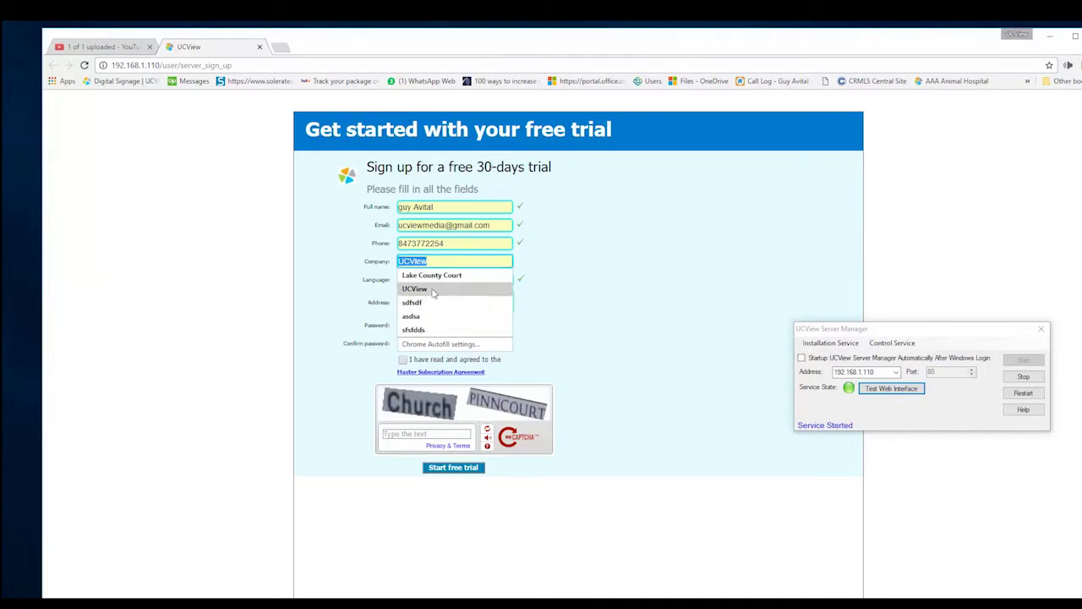
click(433, 287)
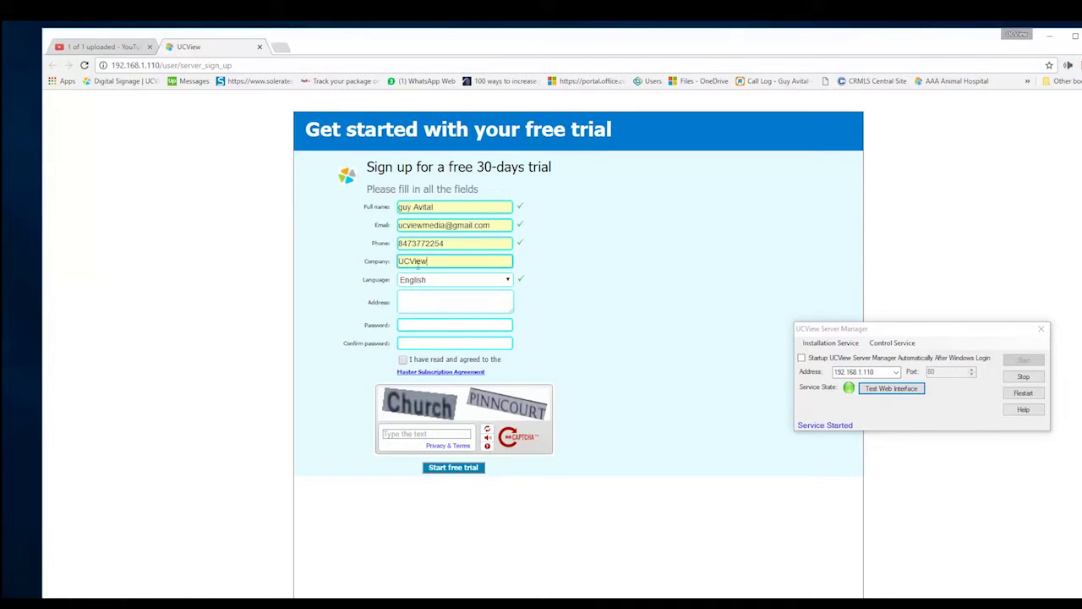
click(425, 296)
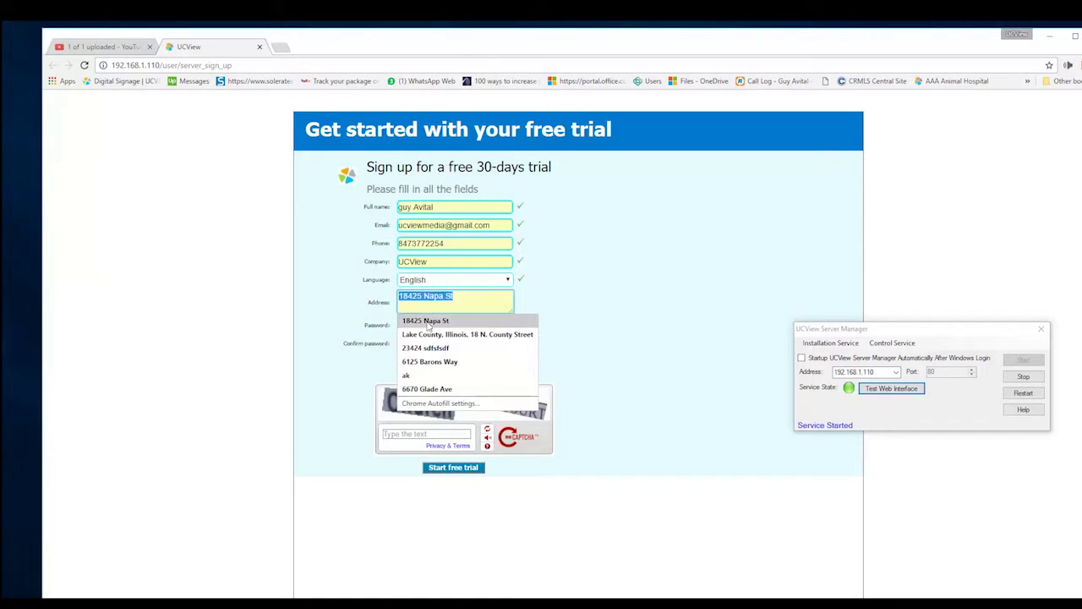
click(428, 325)
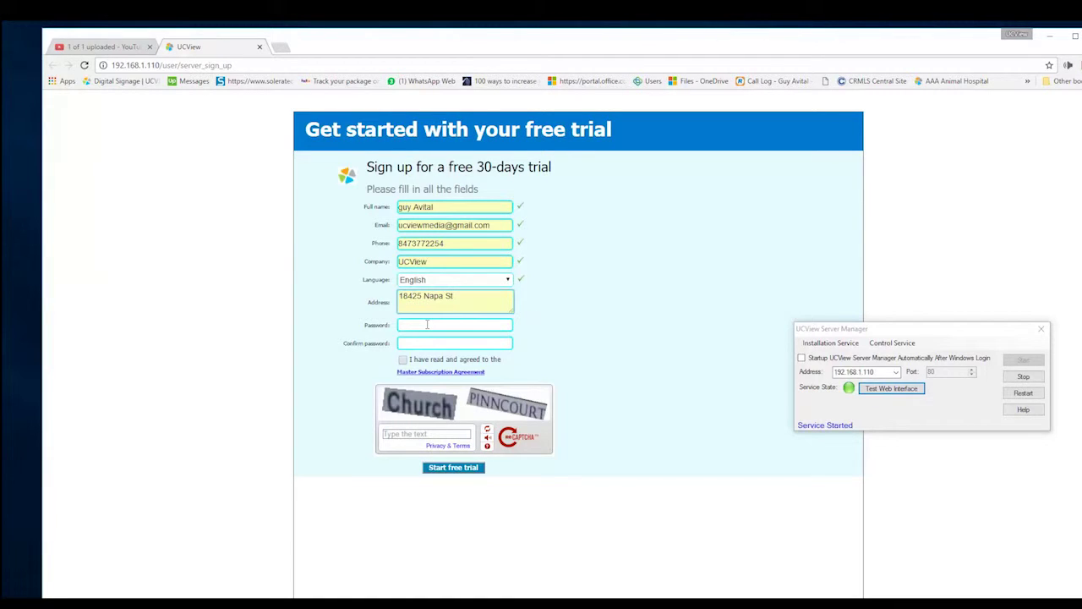
Enter the account password and confirm it so both password fields match.
click(427, 324)
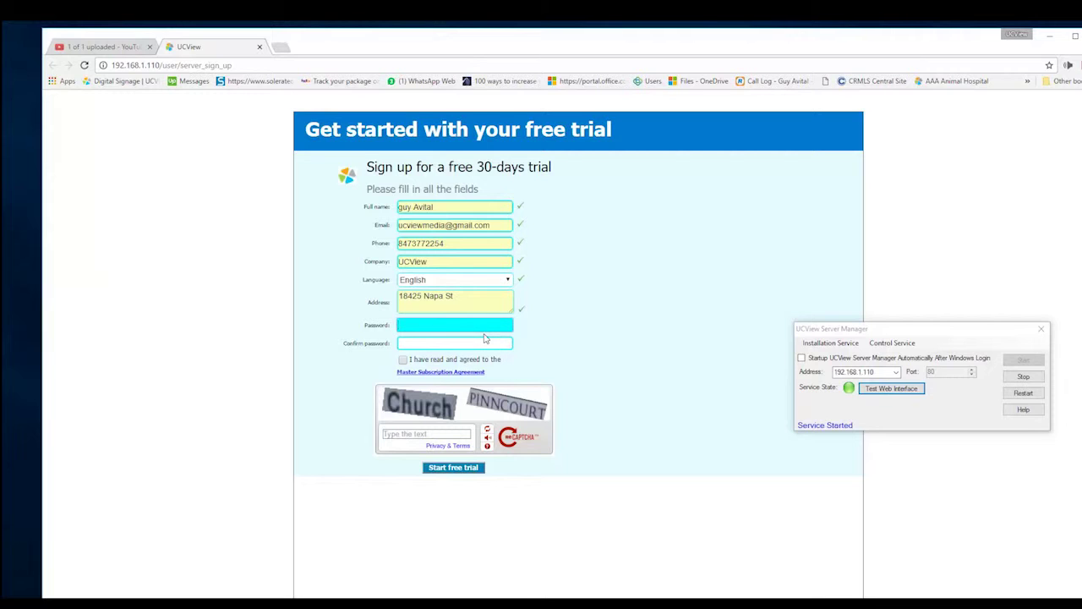
text(******)
key(Tab)
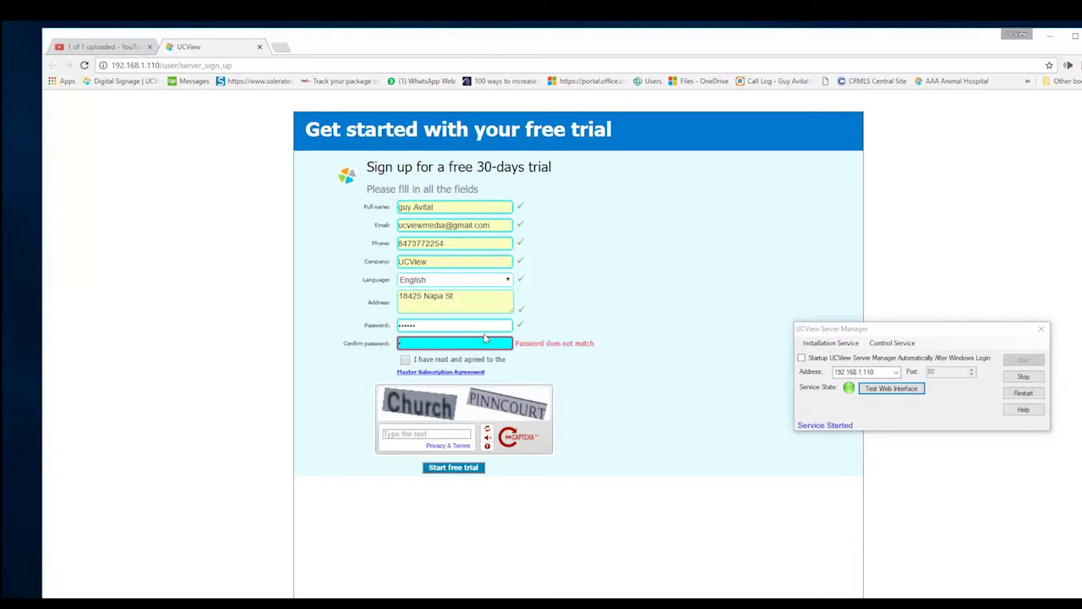
key(shift+Tab)
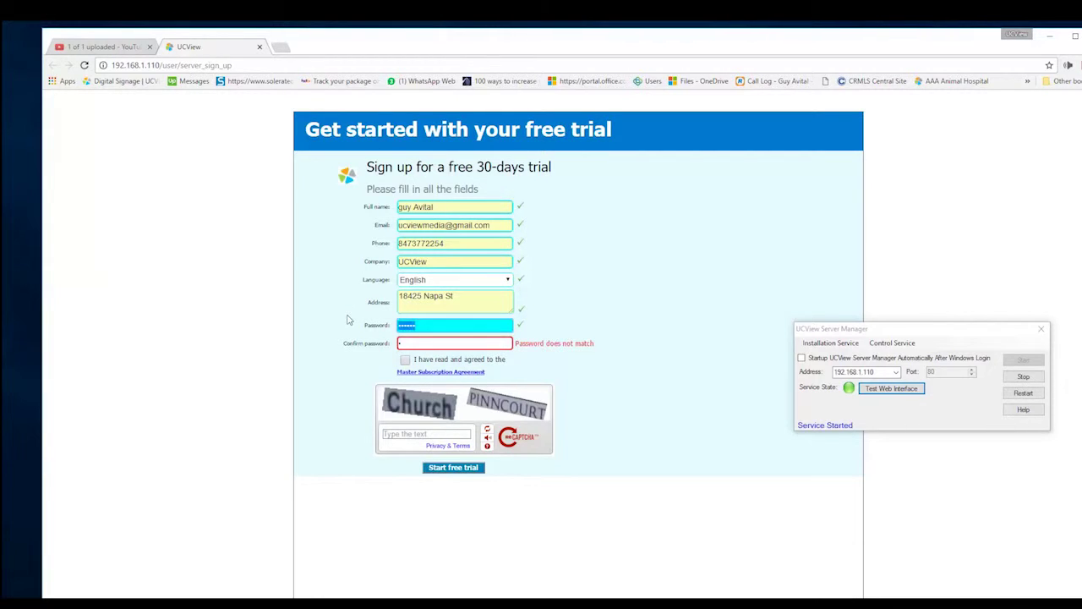
text(*******)
key(BackSpace)
key(BackSpace)
key(BackSpace)
text(******)
key(Tab)
text(*******)
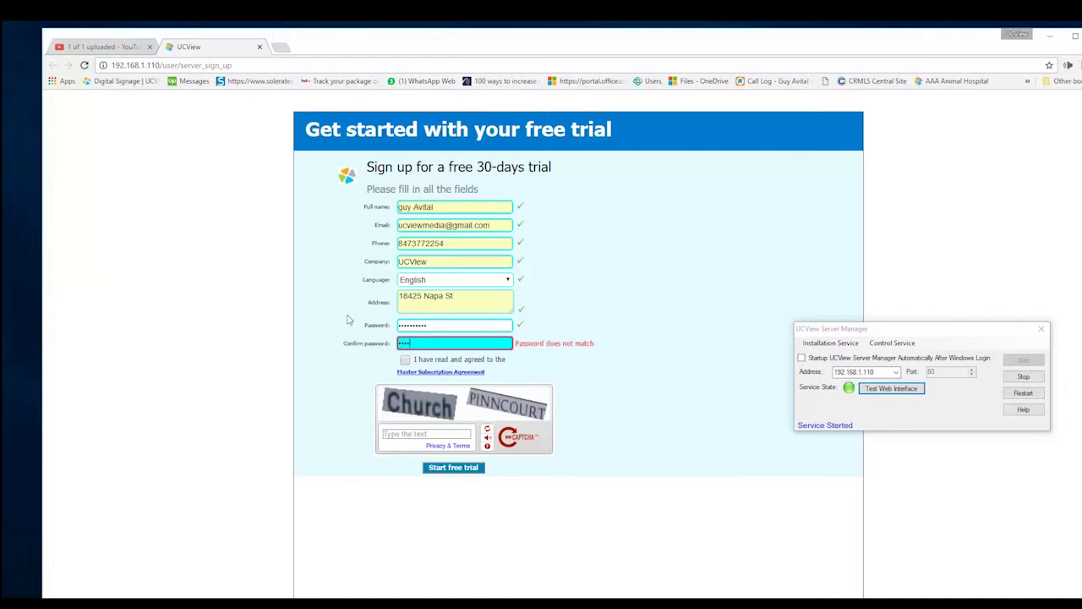
text(***)
click(539, 368)
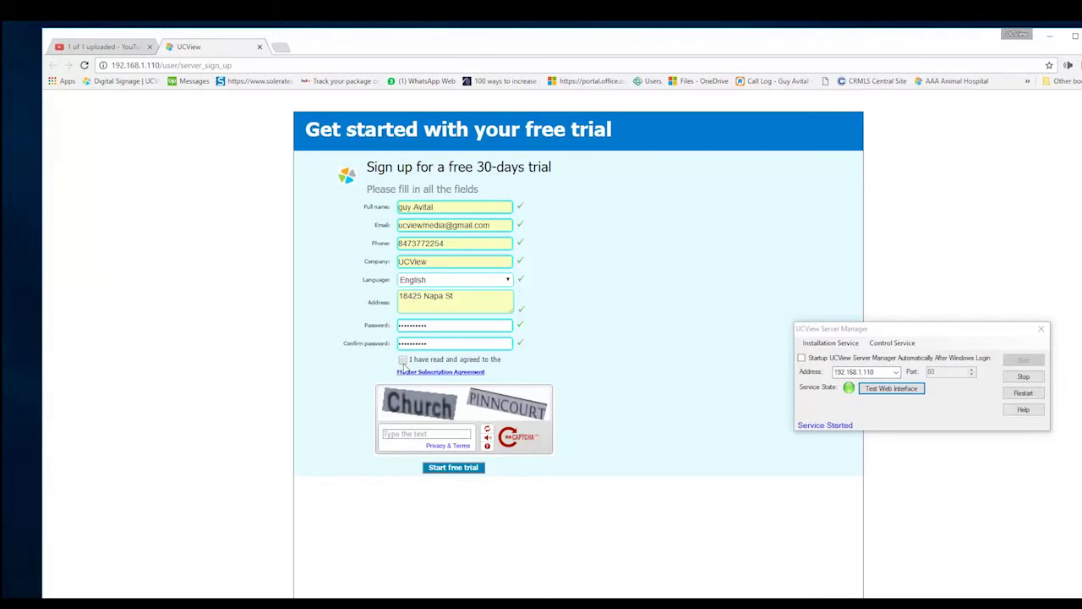
Enter the captcha words church pinncourt and submit the free-trial sign-up form.
click(420, 434)
text(church pinncourt)
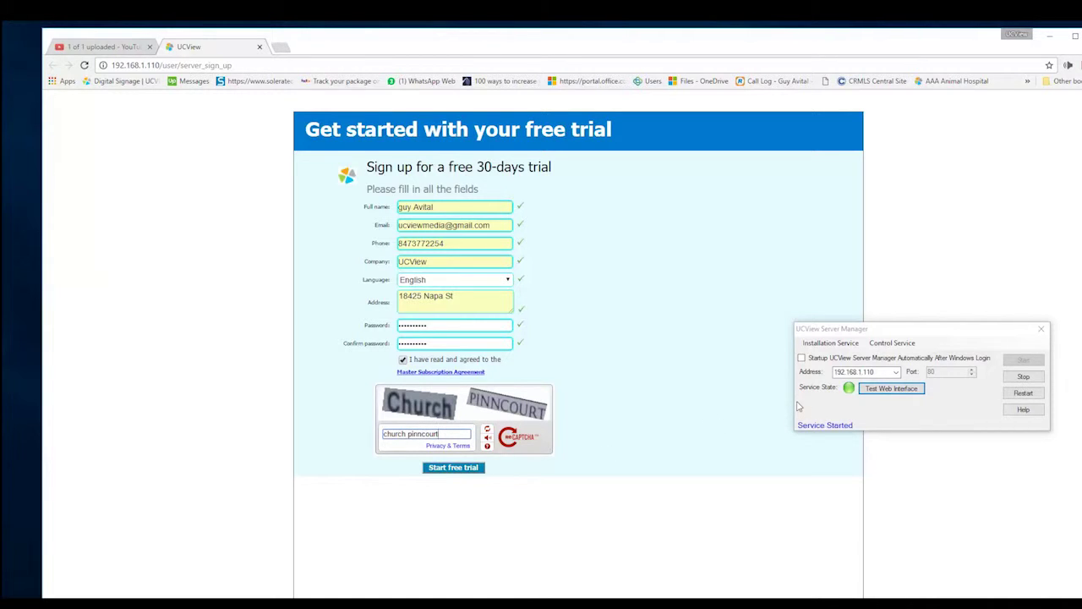
click(447, 469)
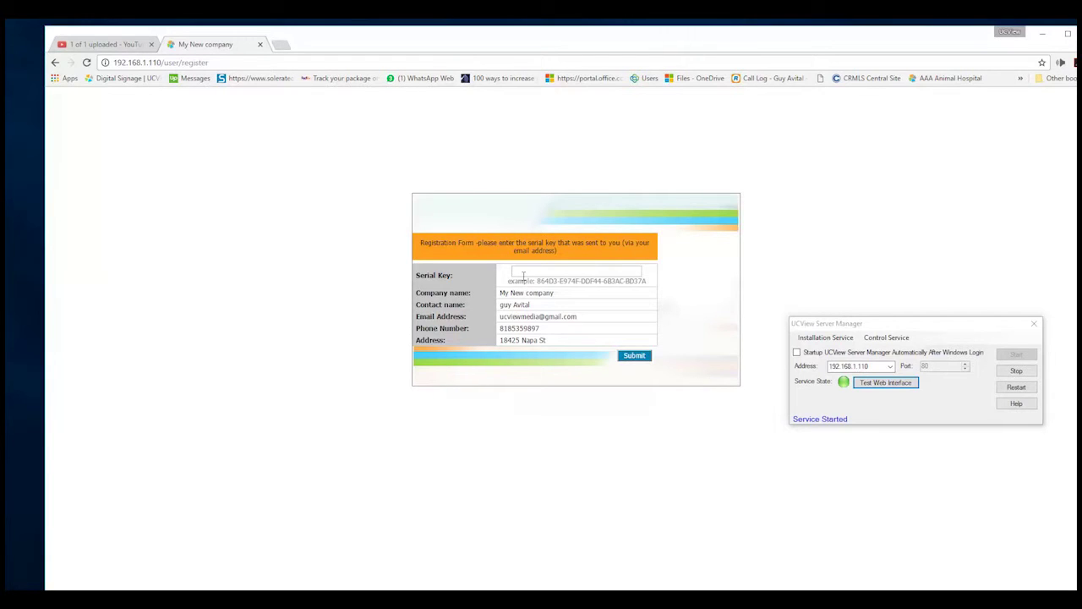
Select the Serial Key field on the UCView registration form.
click(525, 274)
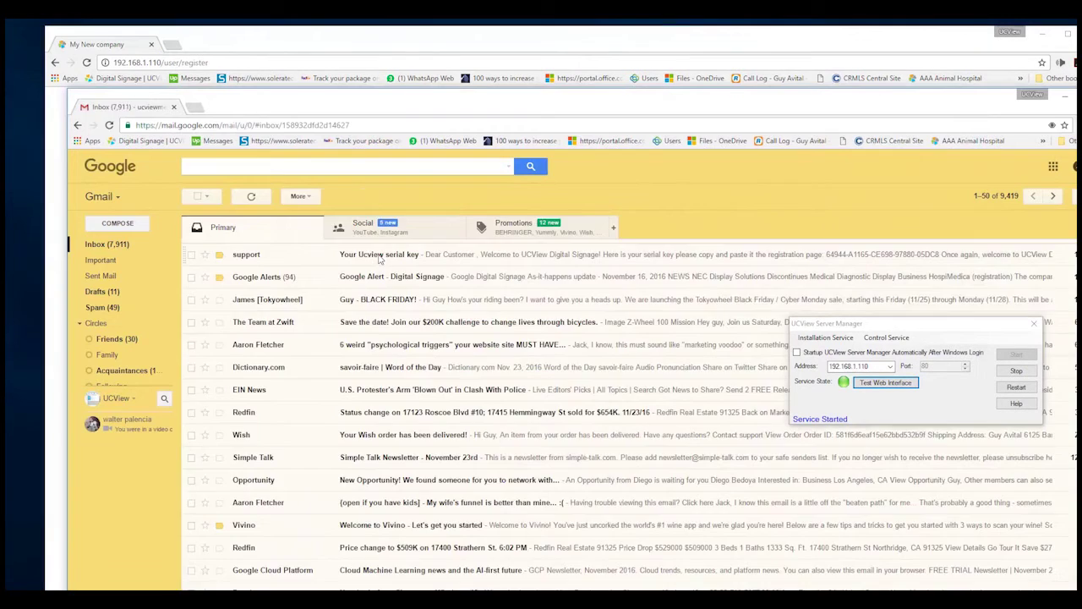
Open the 'Your Ucview serial key' email and copy the serial key.
click(228, 248)
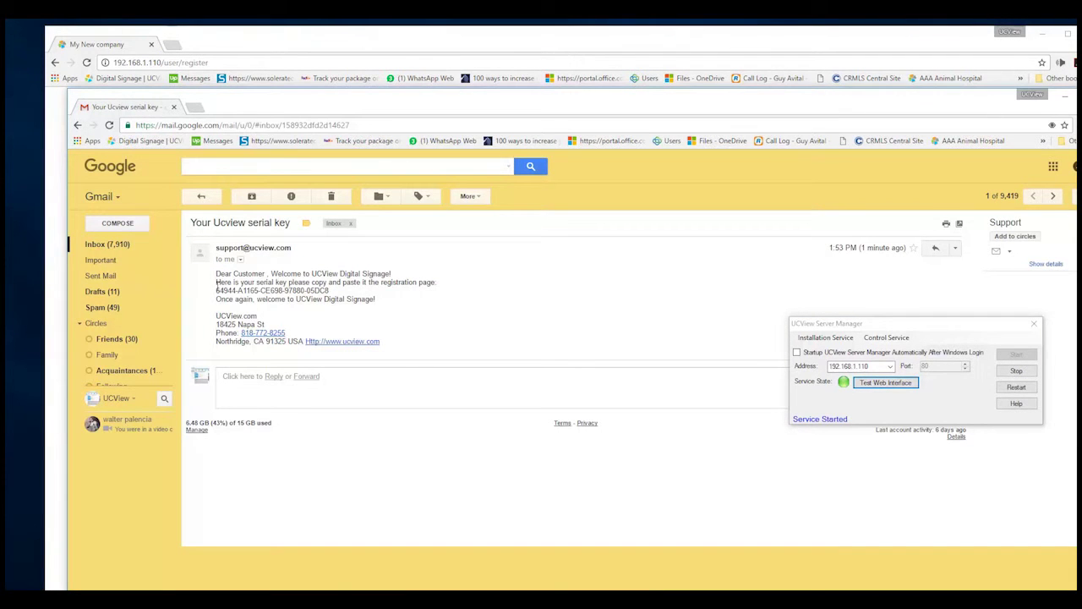
drag(216, 290, 329, 290)
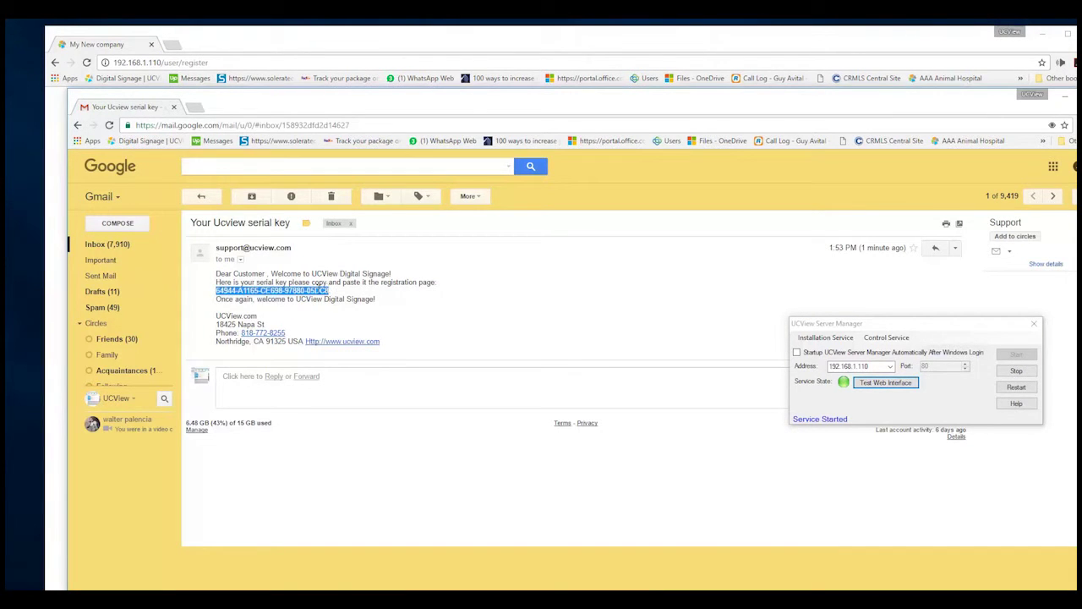
right_click(318, 289)
click(342, 298)
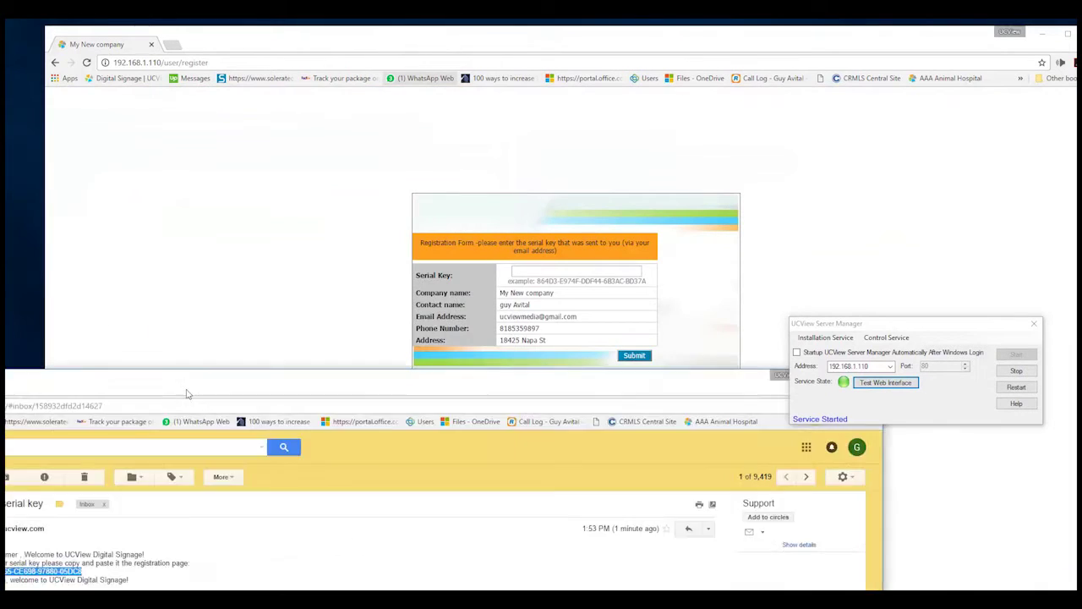
Paste the copied serial key into the Serial Key field and submit the registration.
click(515, 271)
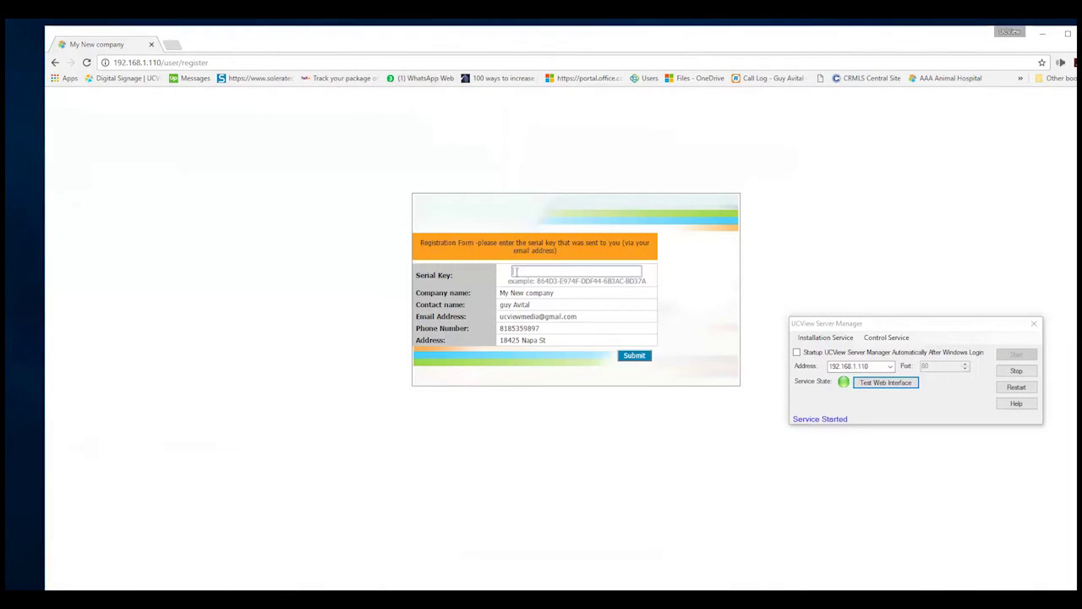
right_click(516, 271)
click(547, 341)
click(635, 355)
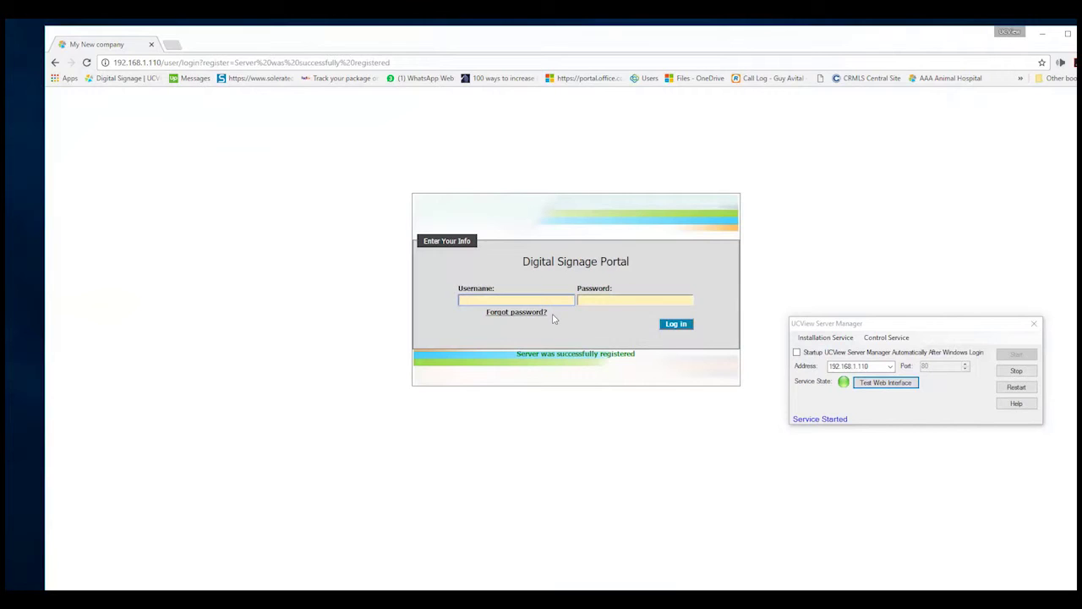
Log in to the My New company account with its username and password.
click(476, 303)
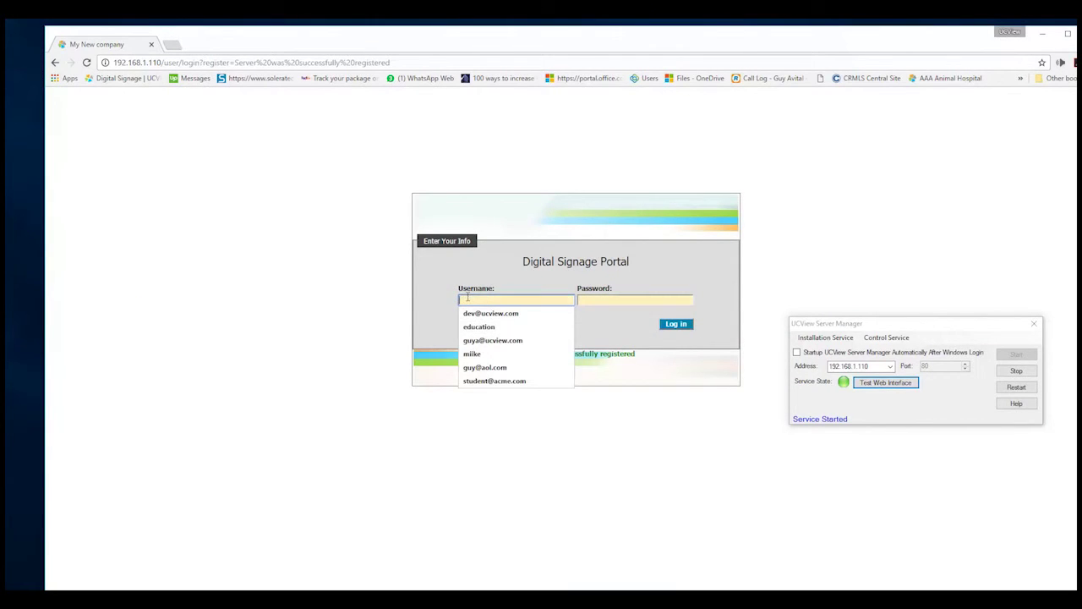
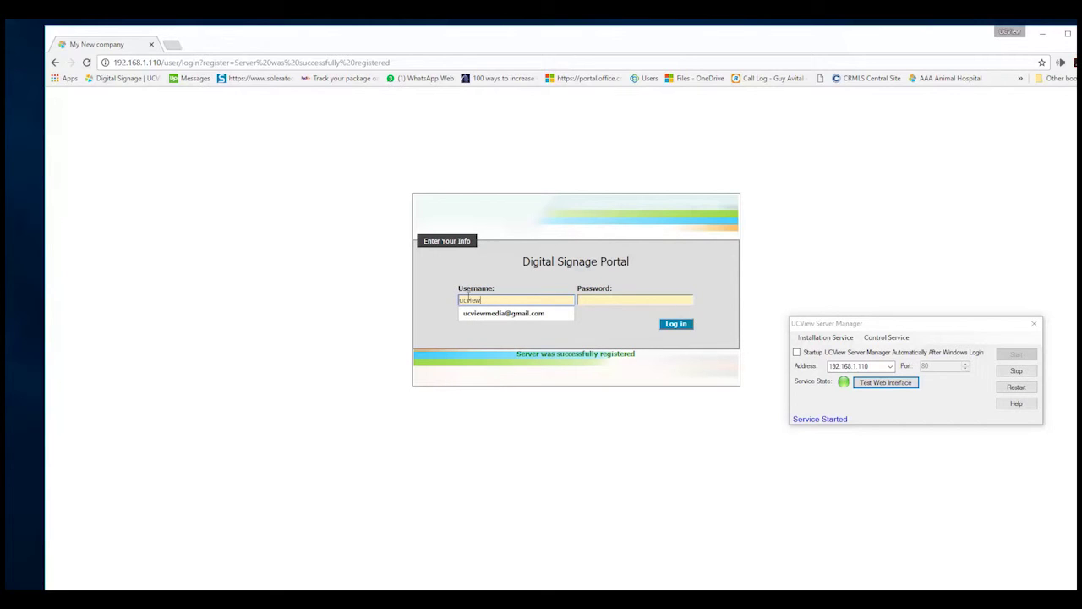
click(550, 314)
click(602, 300)
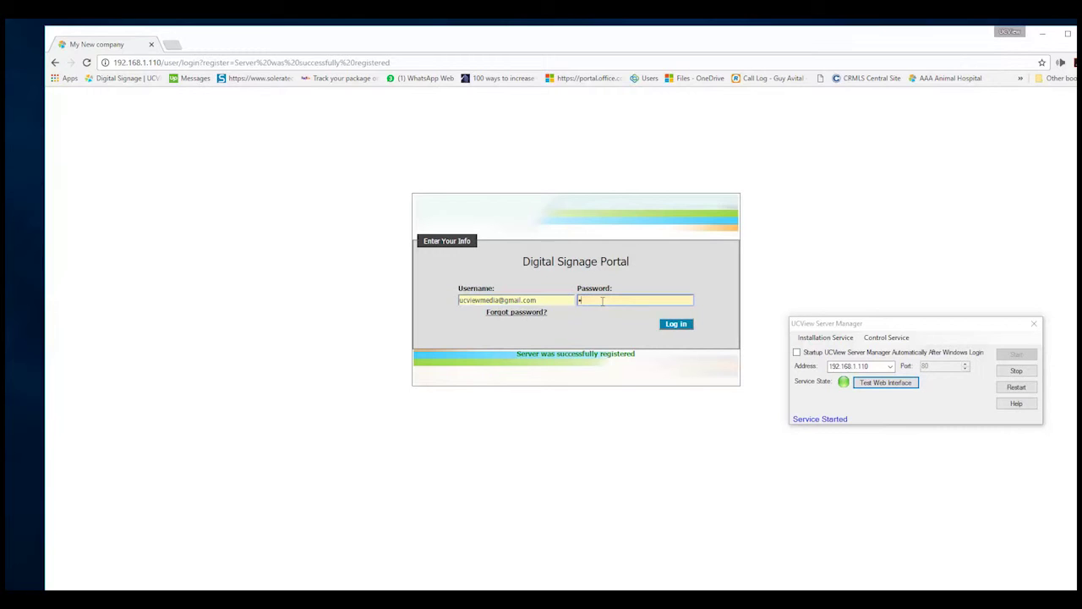
text(••••••••)
key(Return)
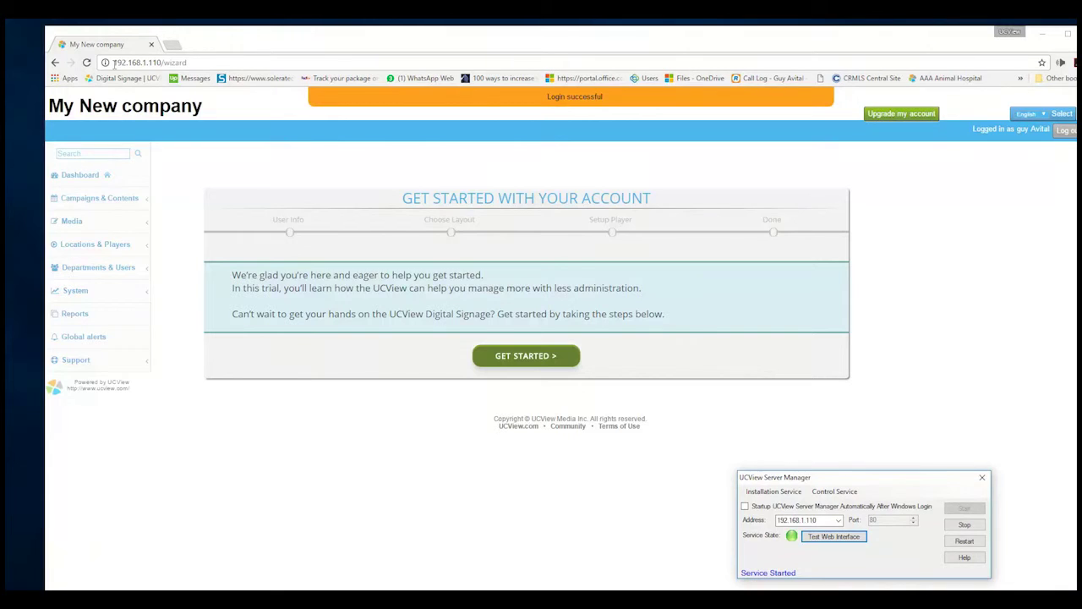
drag(113, 64, 162, 76)
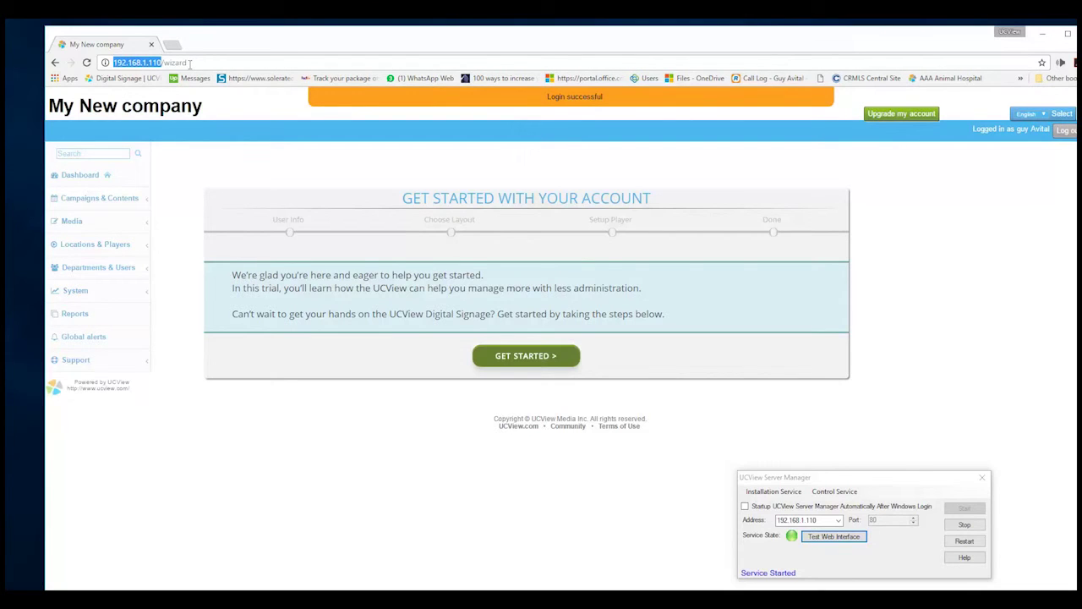
click(190, 63)
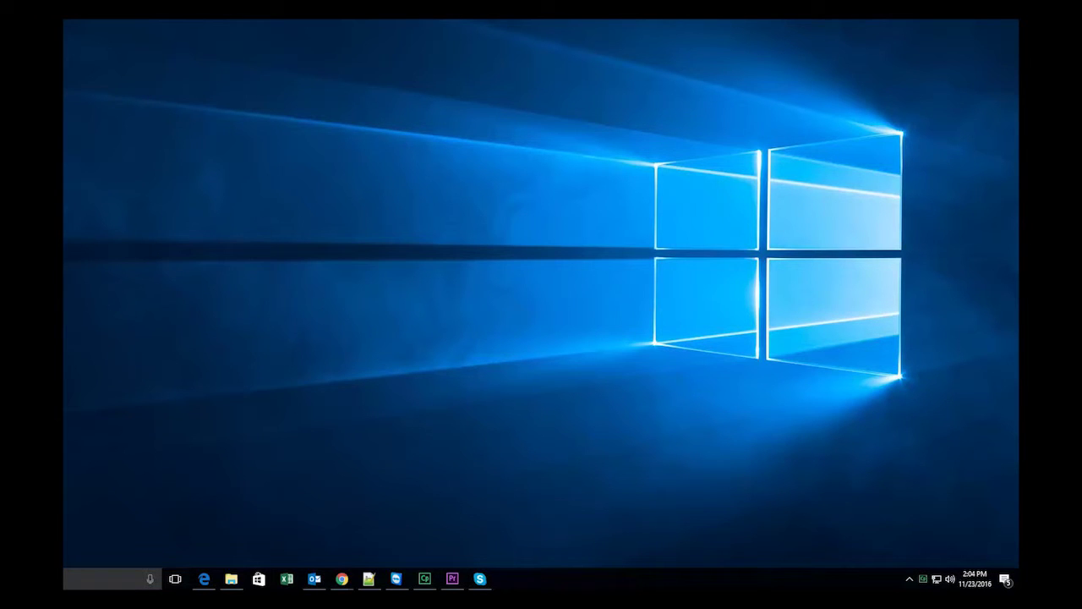
Open UCView Server Manager from the tray icon and move its window to the desktop's middle.
right_click(989, 384)
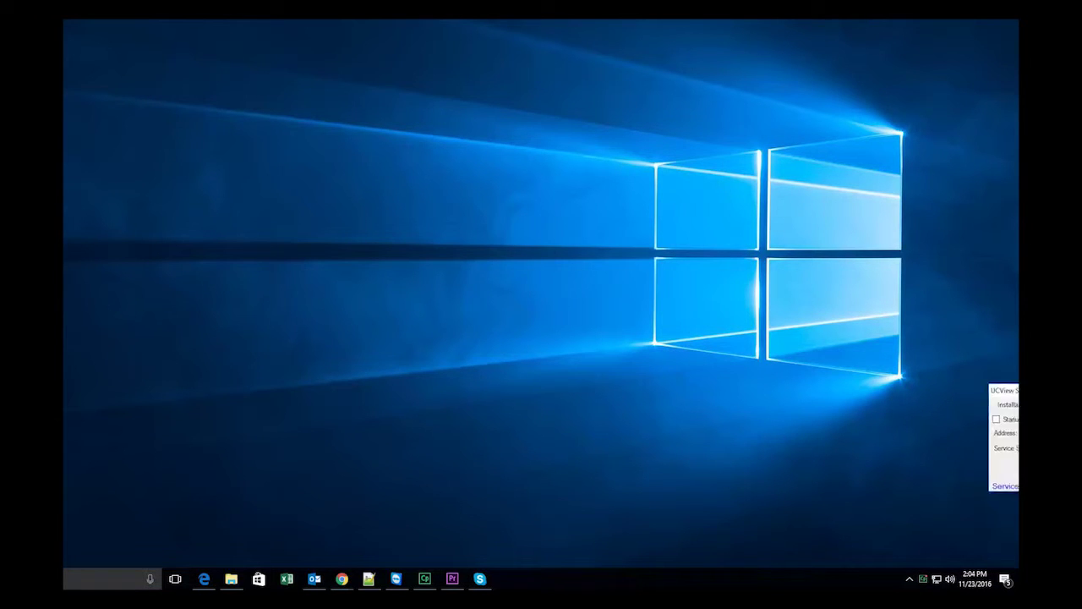
click(1008, 451)
drag(706, 312, 744, 309)
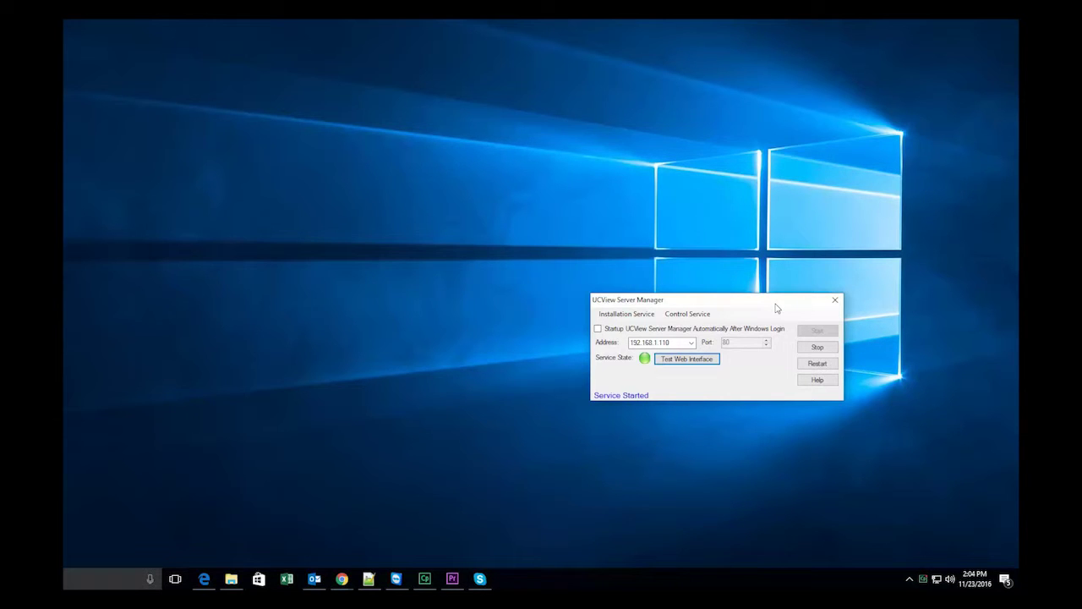
drag(777, 307, 794, 256)
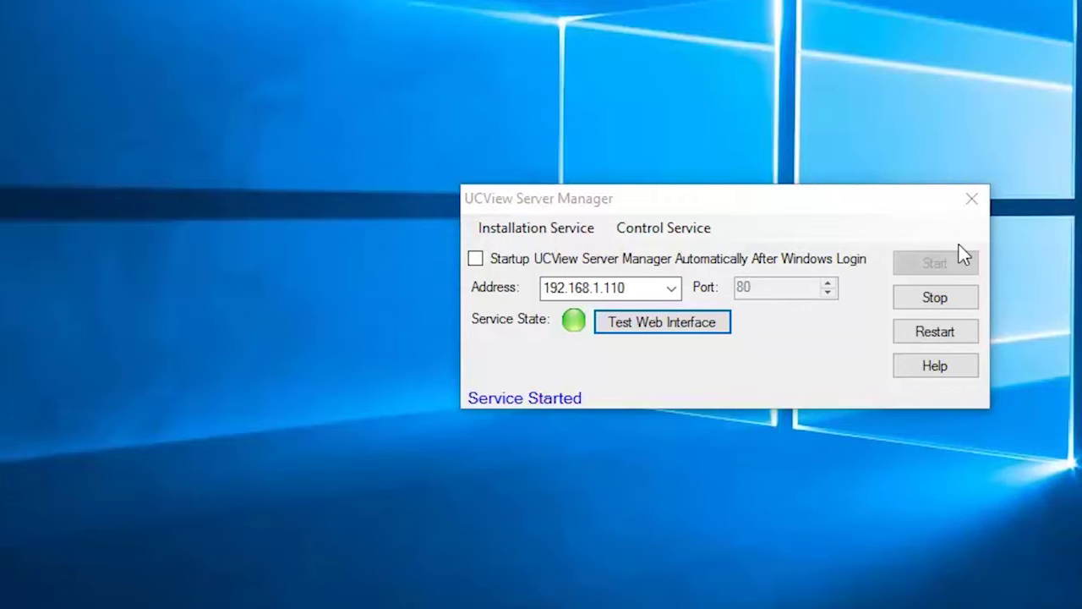
click(972, 200)
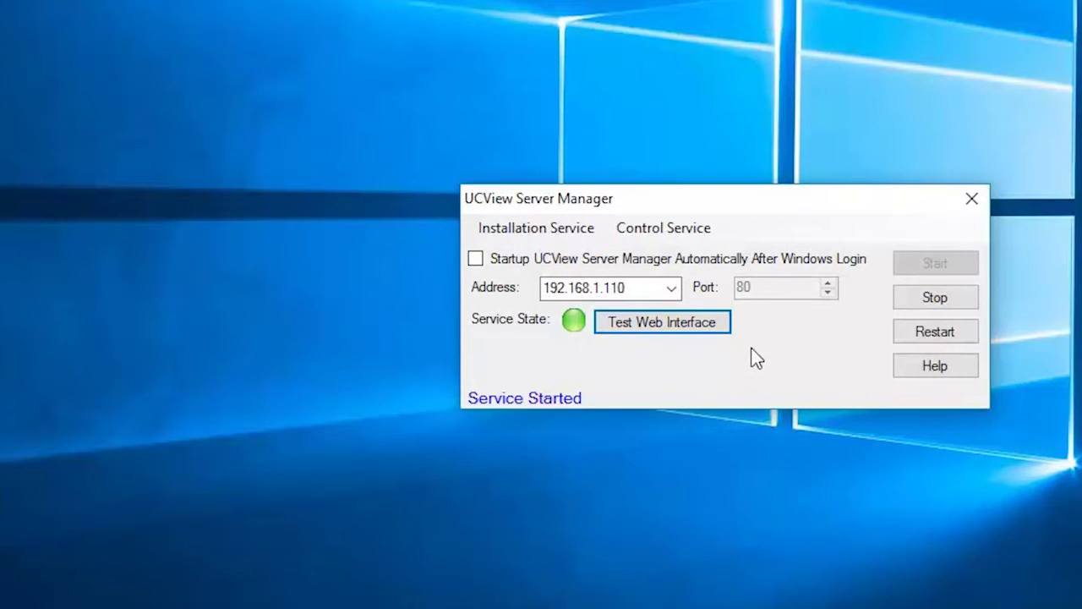
drag(746, 198, 668, 183)
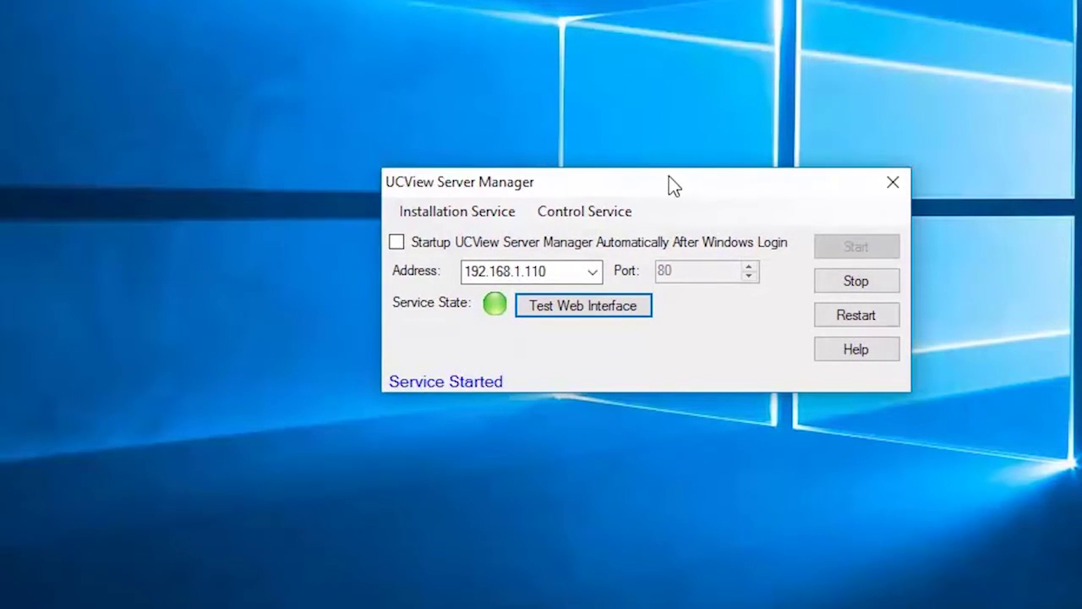
double_click(510, 270)
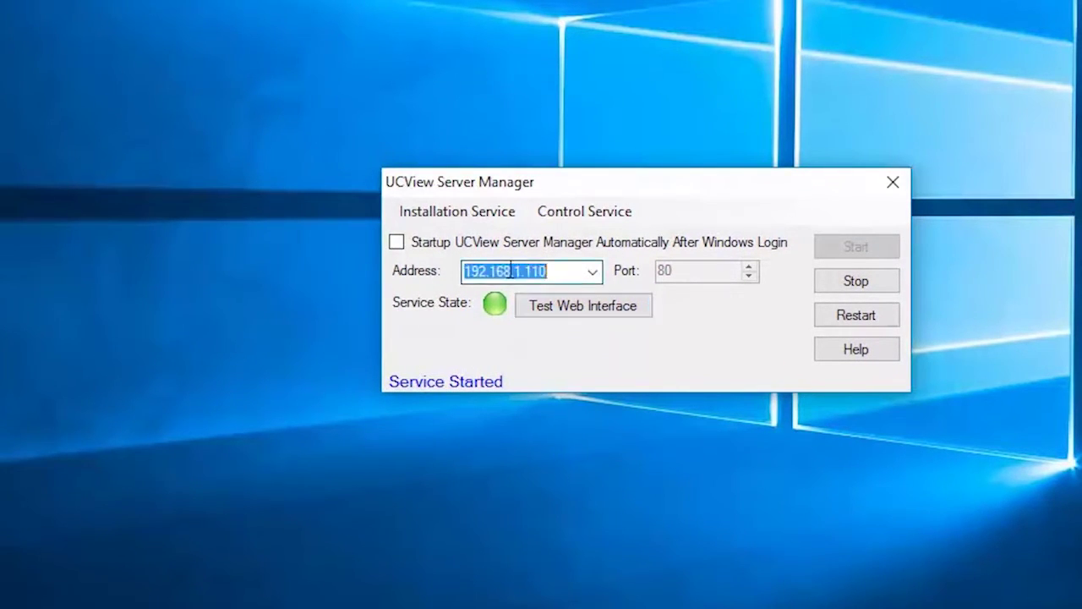
click(483, 271)
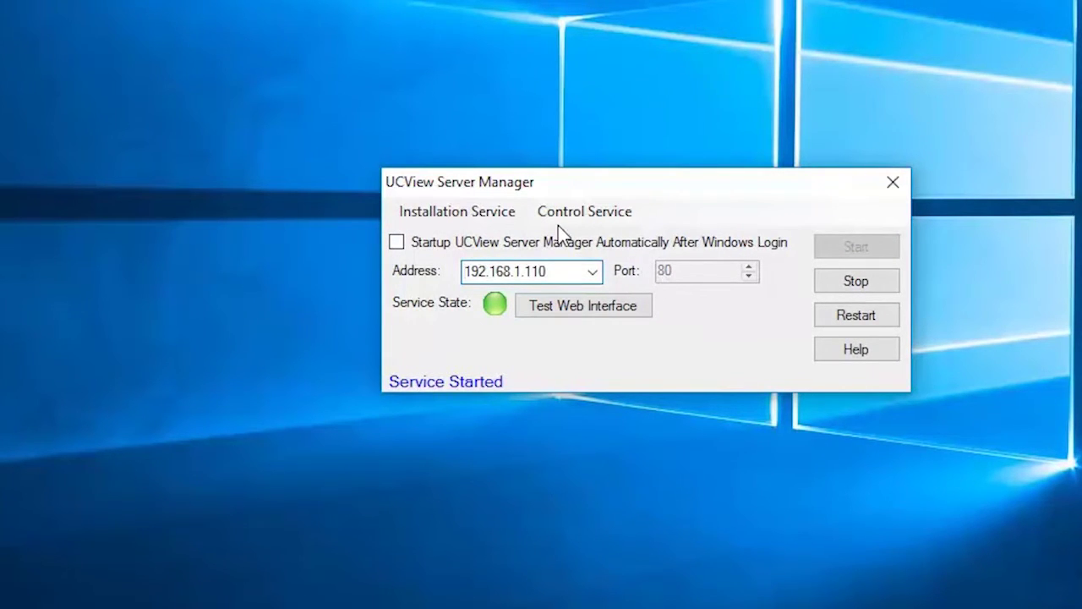
click(484, 216)
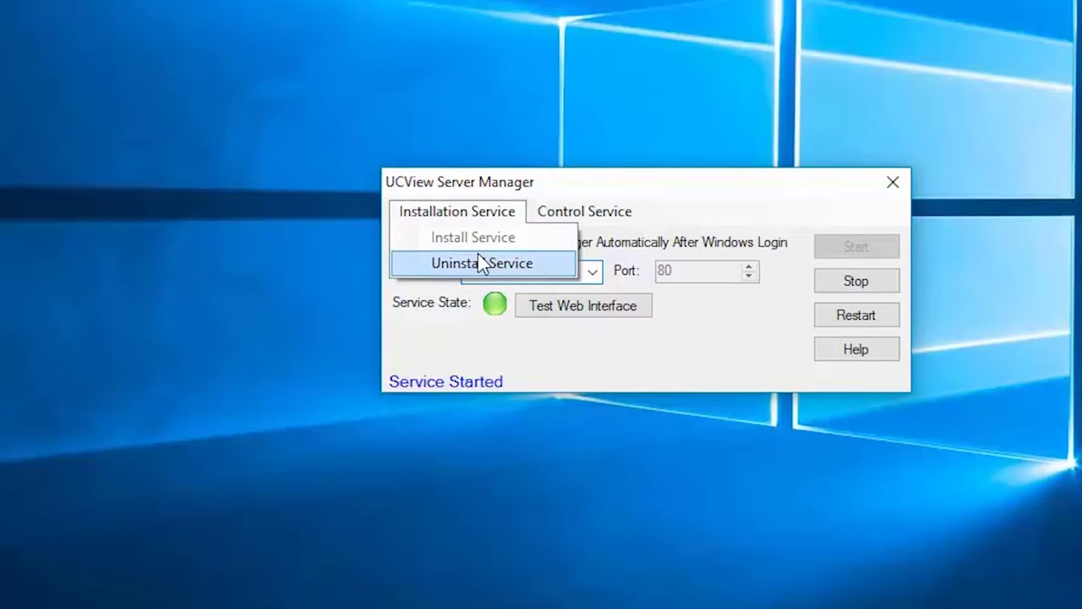
click(564, 212)
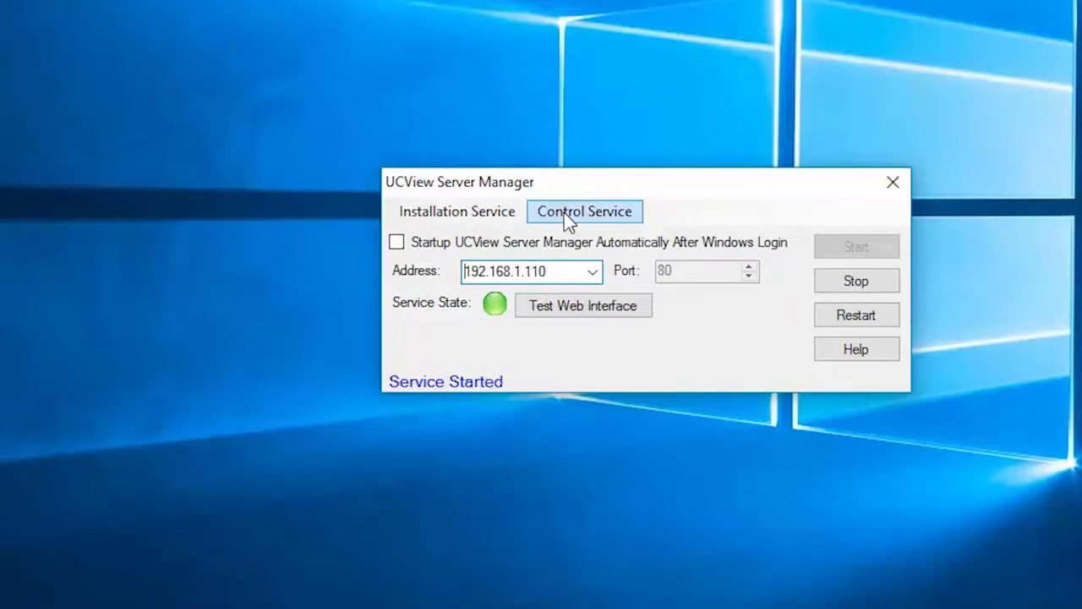
click(564, 212)
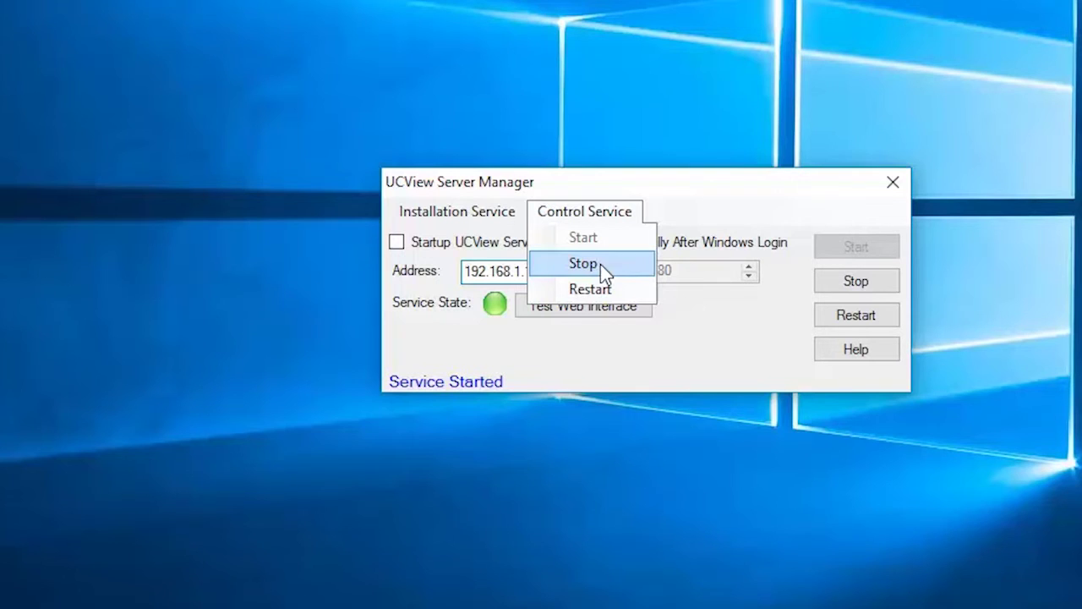
click(747, 347)
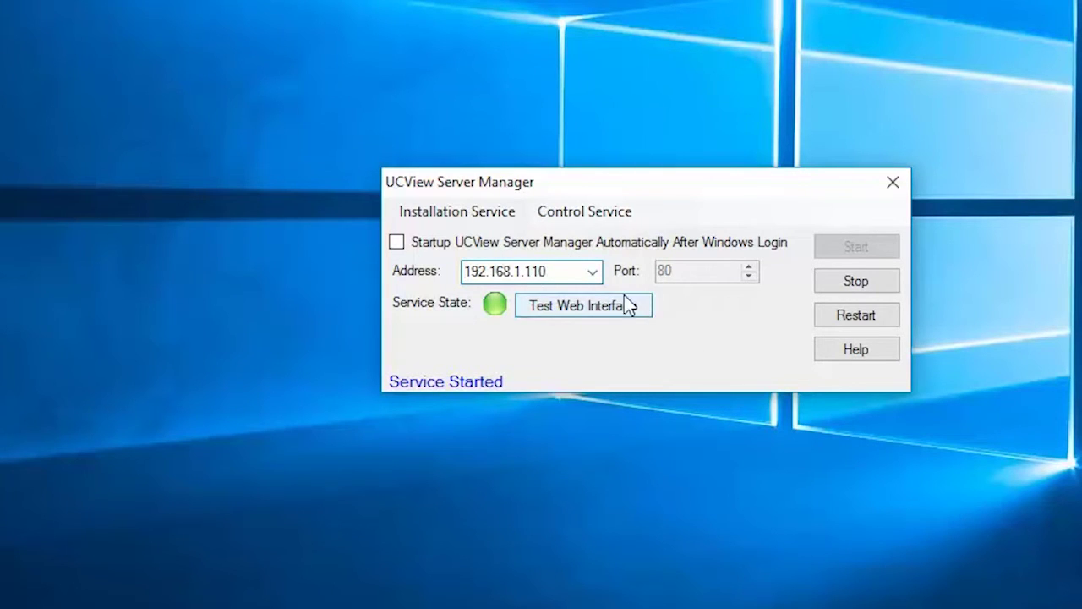
click(595, 278)
click(592, 273)
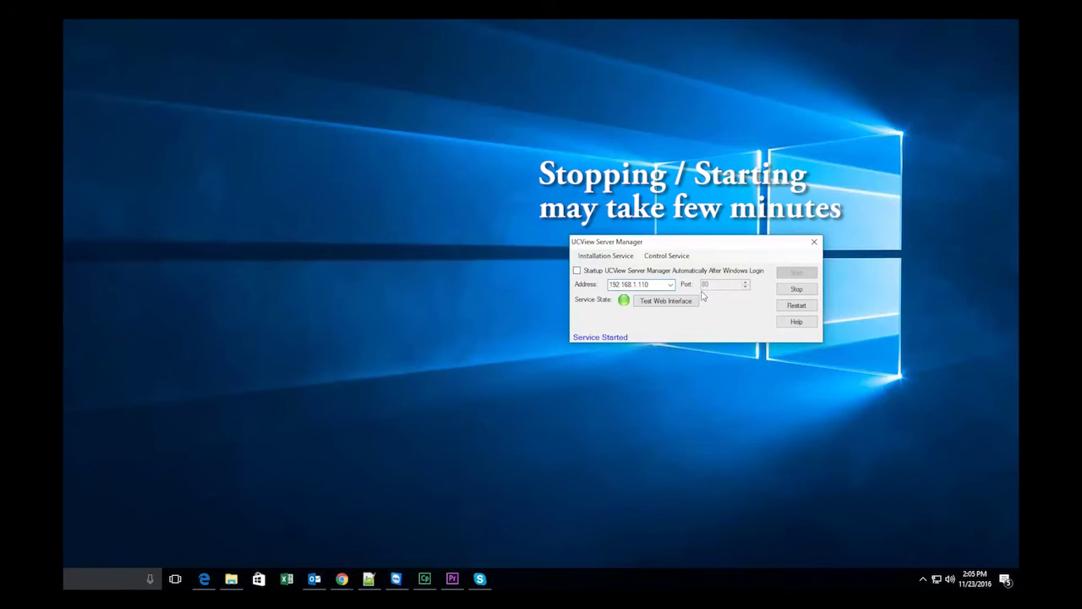
Stop the server service, then select the current port value 80.
click(798, 292)
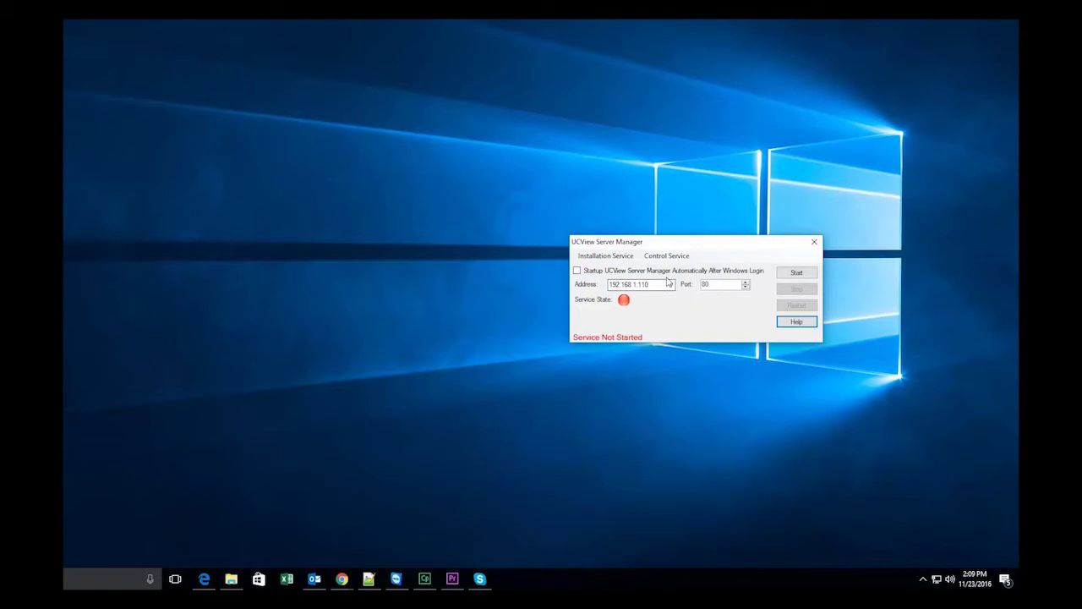
drag(687, 252, 659, 250)
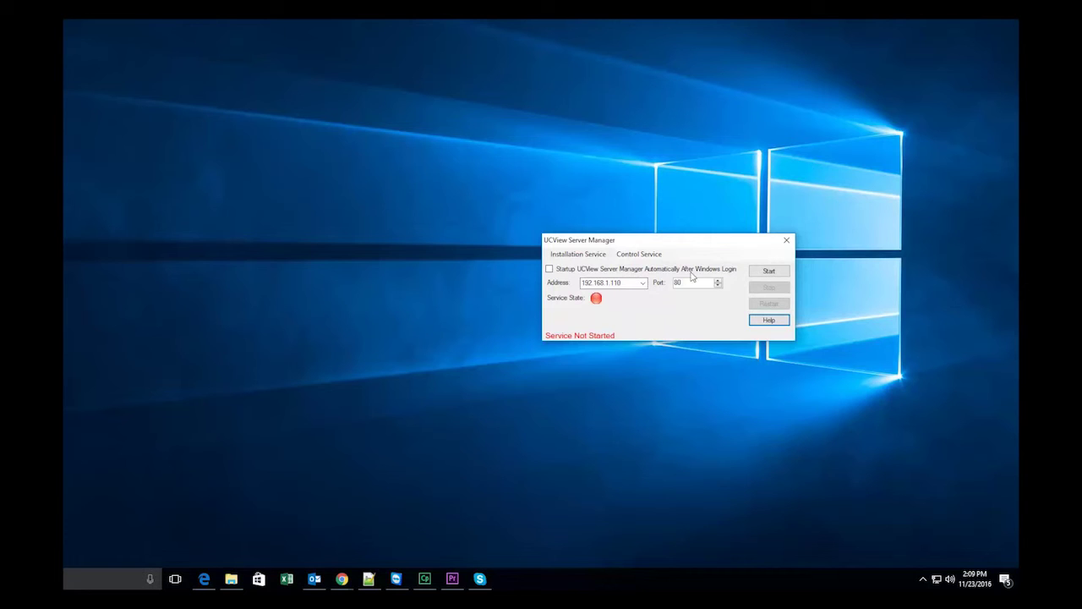
drag(689, 283, 673, 284)
Reload the Chrome dashboard to confirm 192.168.1.110 refuses to connect, then move Chrome aside.
click(338, 580)
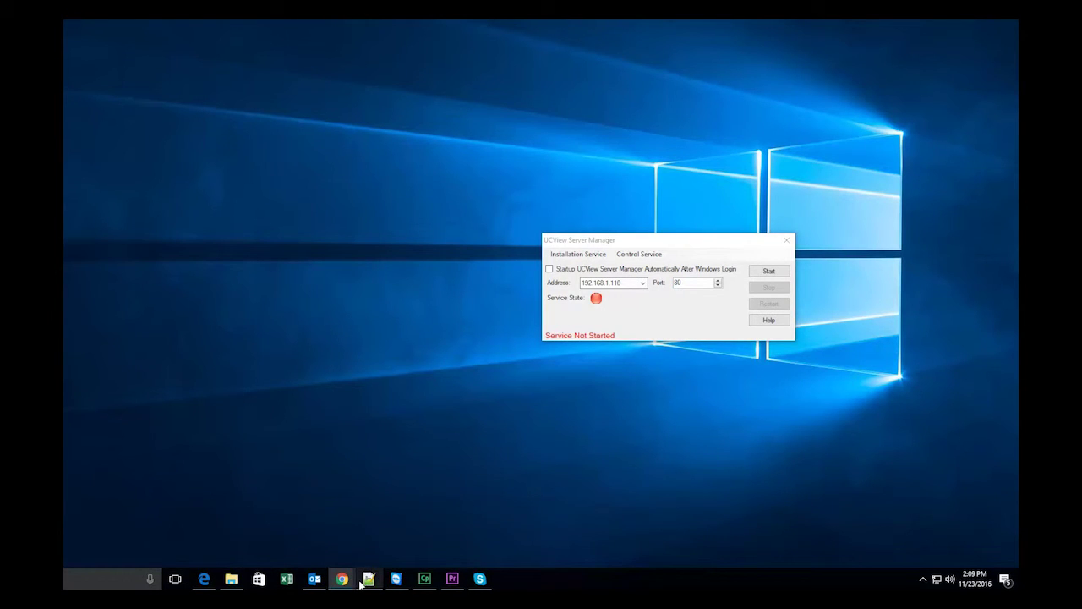
click(356, 583)
mouse_move(342, 580)
click(327, 547)
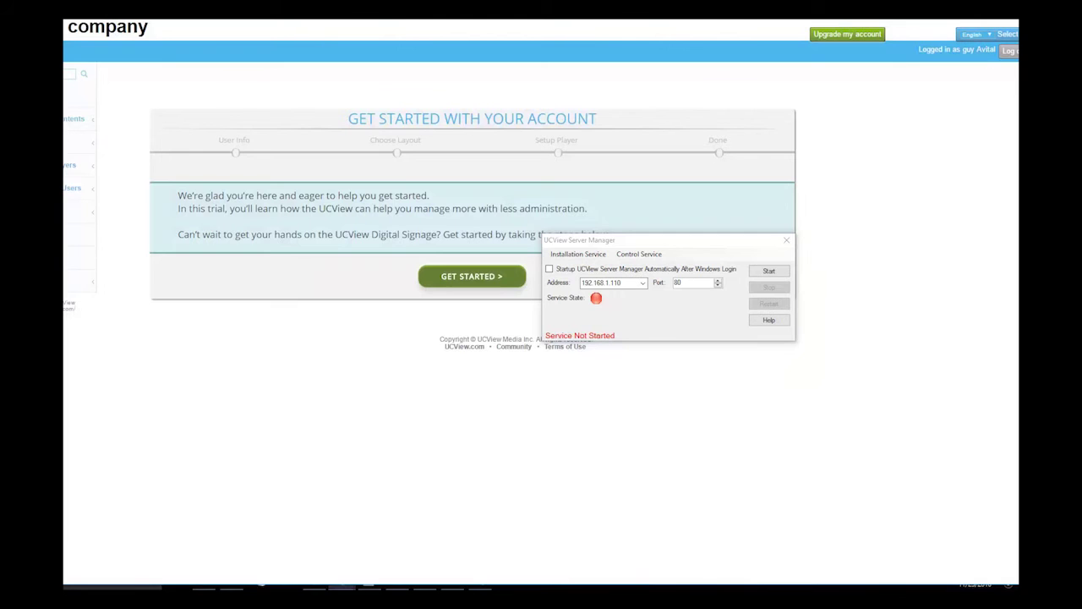
key(F5)
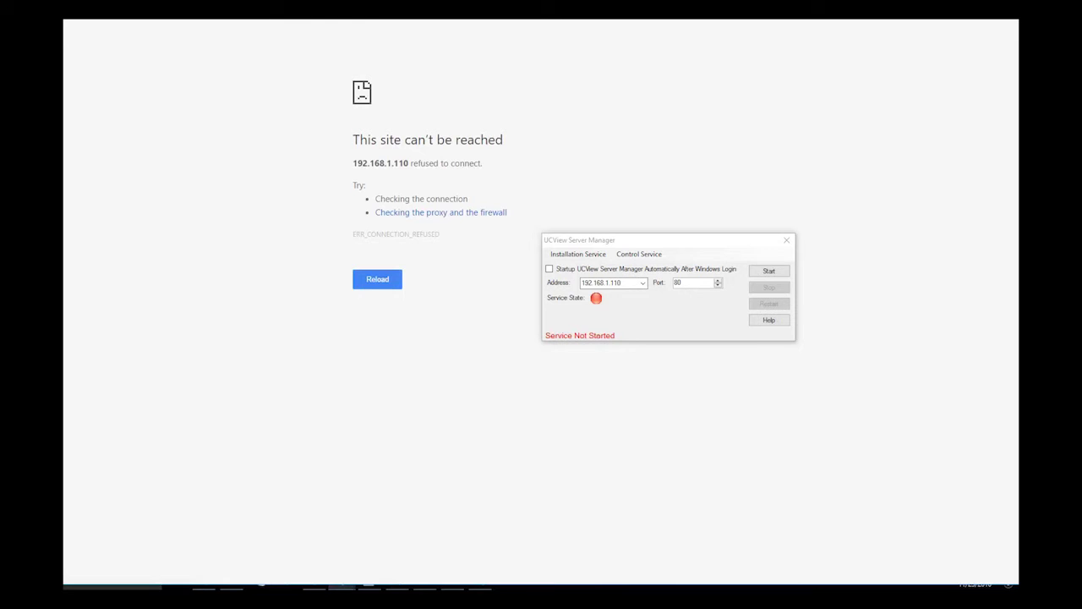
key(F11)
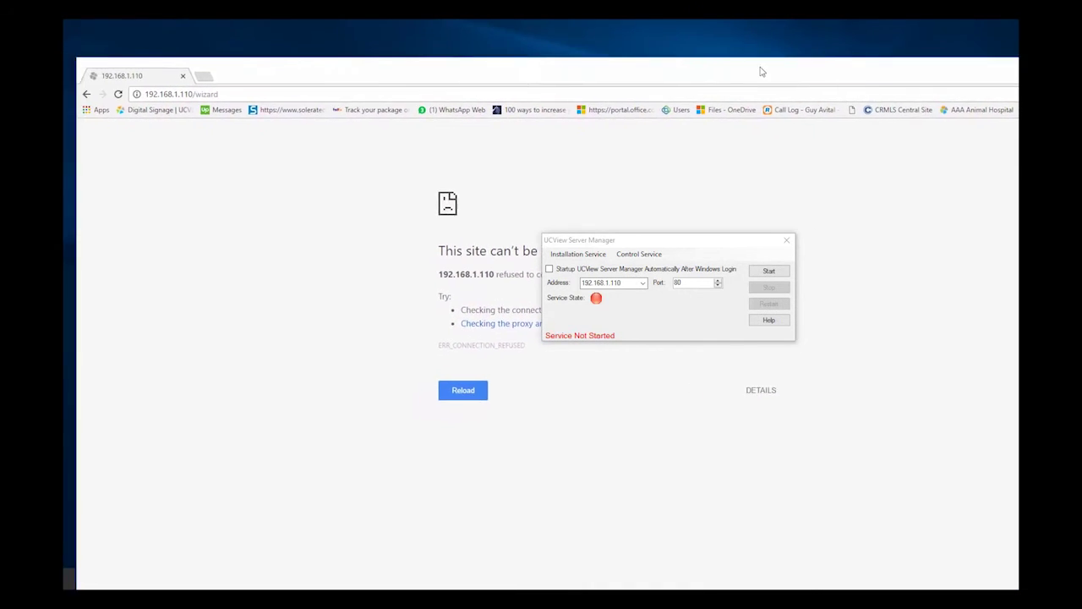
drag(419, 81, 1081, 70)
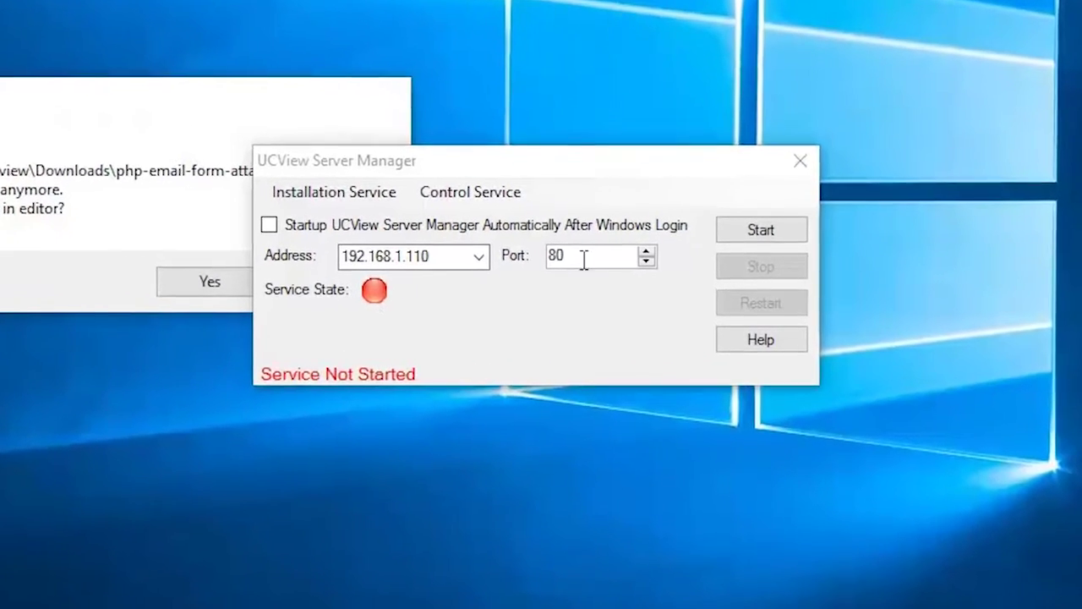
Set the port to 88 on address 192.168.1.110 and start the service.
double_click(590, 265)
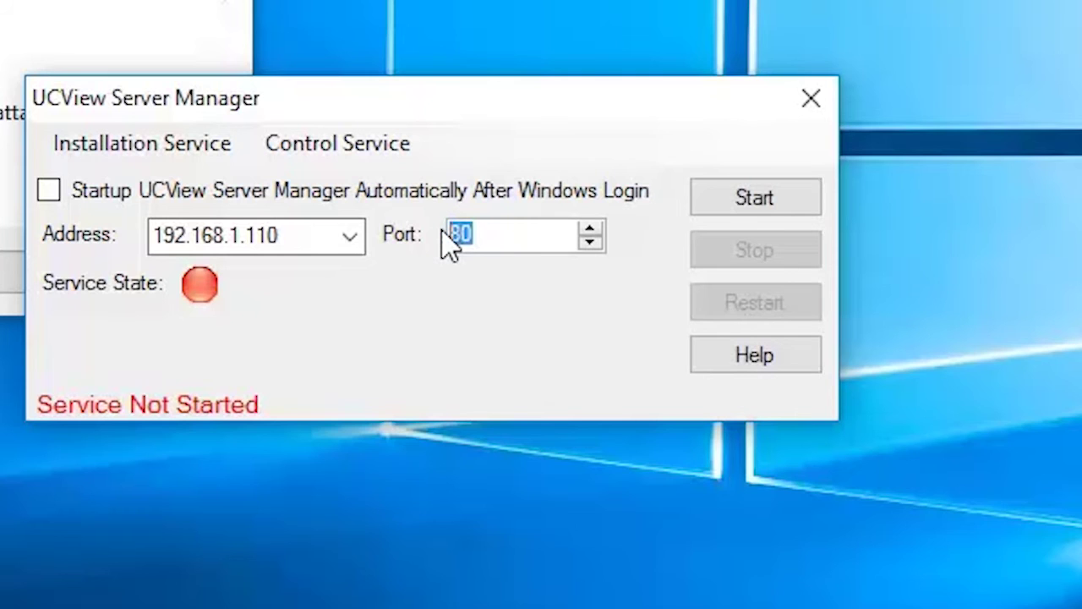
text(88)
click(349, 238)
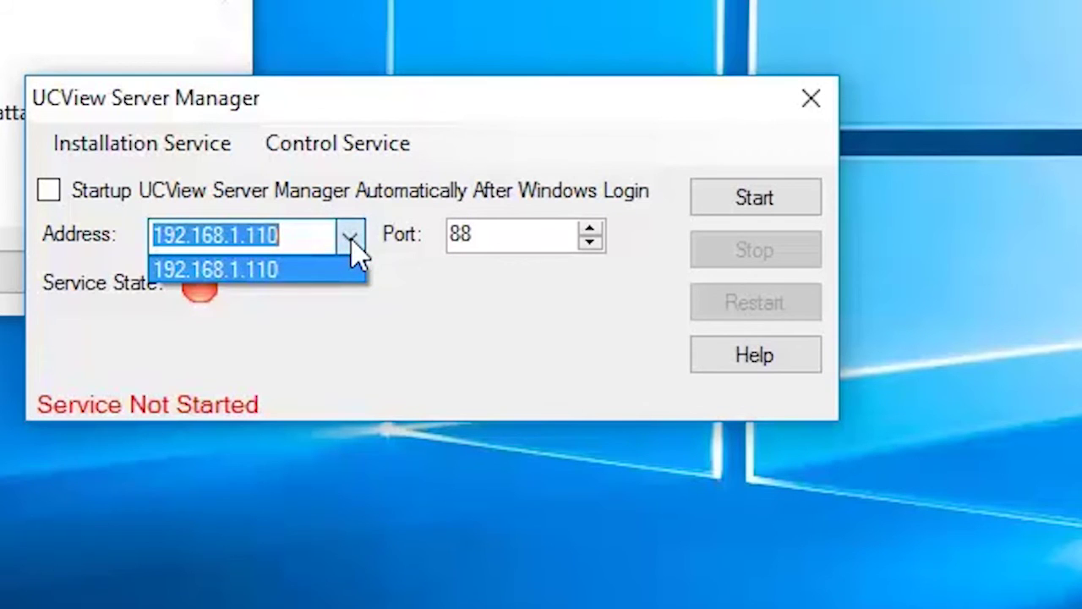
click(543, 102)
click(747, 203)
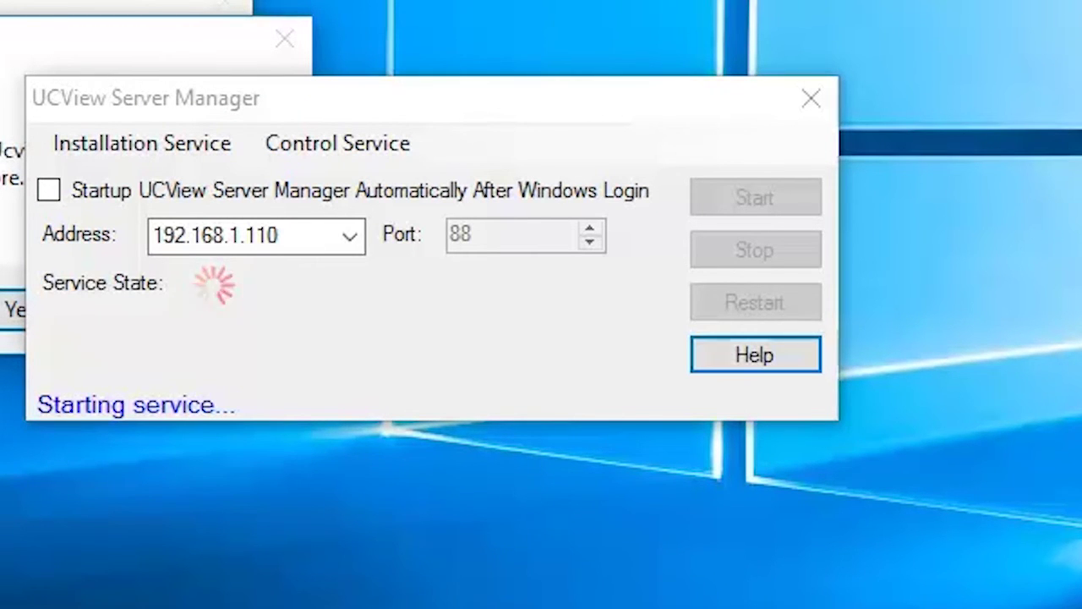
click(286, 39)
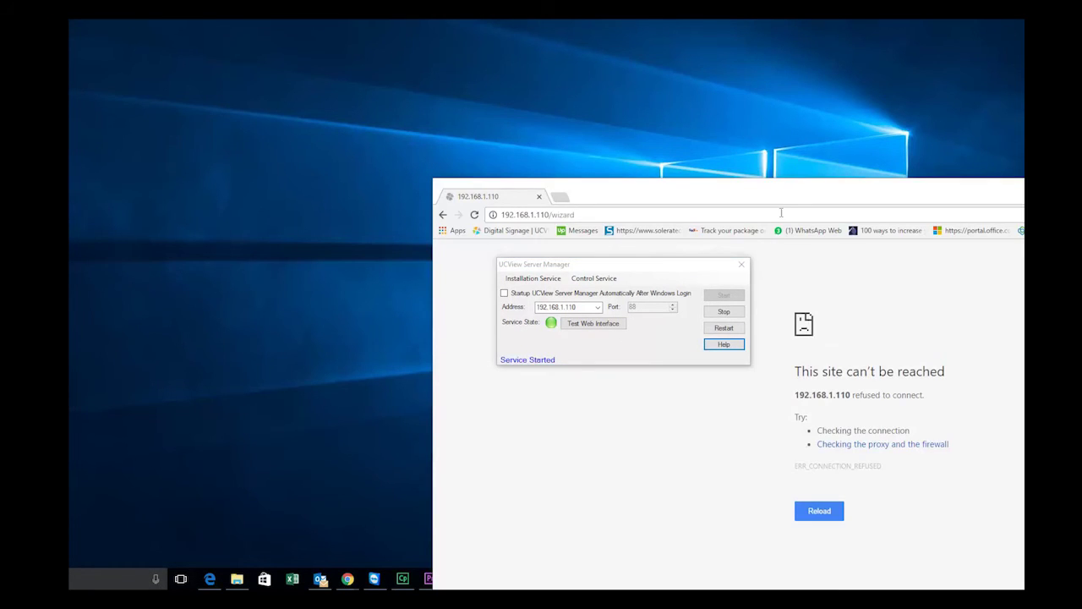
Remove /wizard from the address and load 192.168.1.110:88 to reach the dashboard.
drag(793, 200, 489, 88)
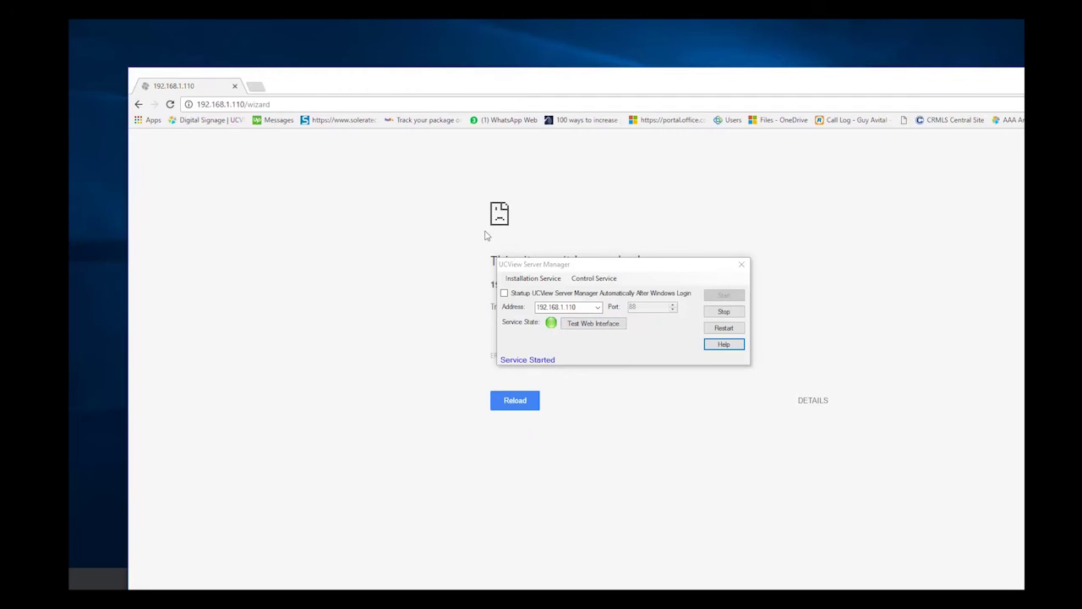
click(299, 106)
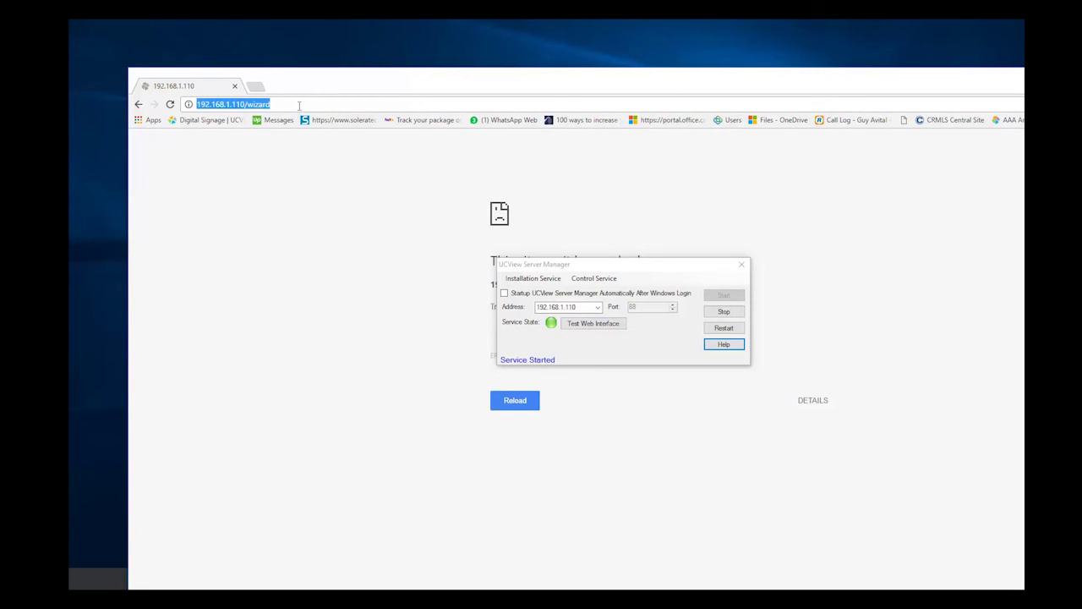
click(254, 104)
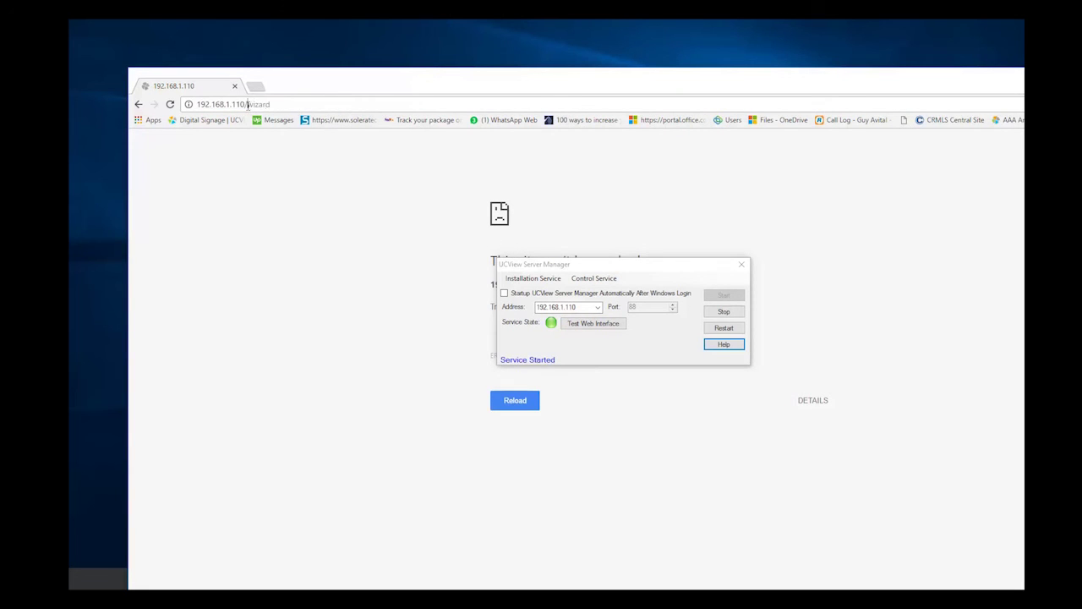
drag(246, 104, 409, 50)
key(BackSpace)
key(Return)
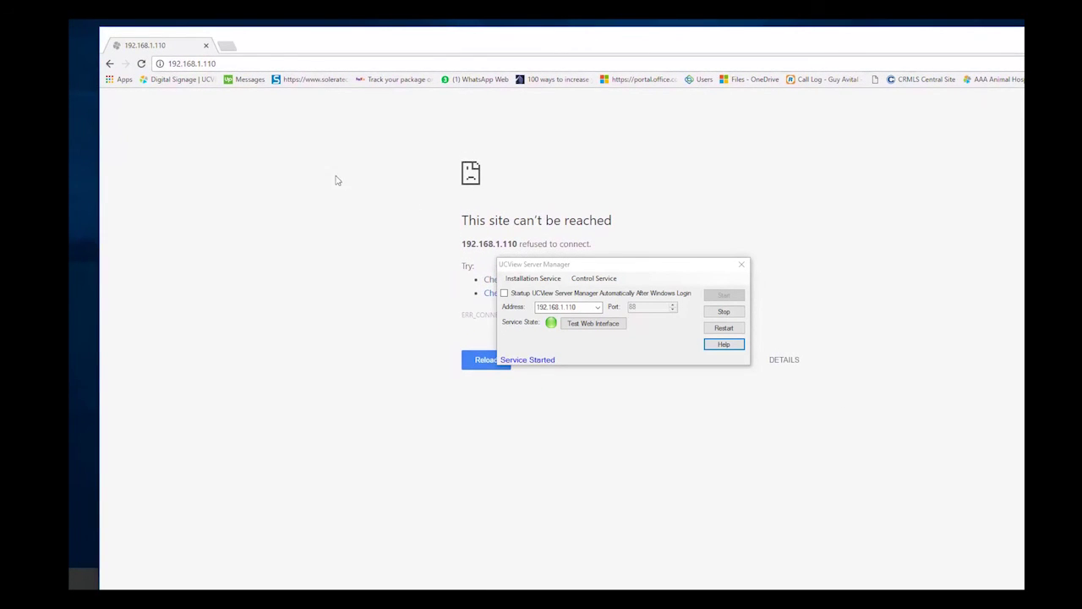
click(245, 66)
click(245, 66)
text(:88)
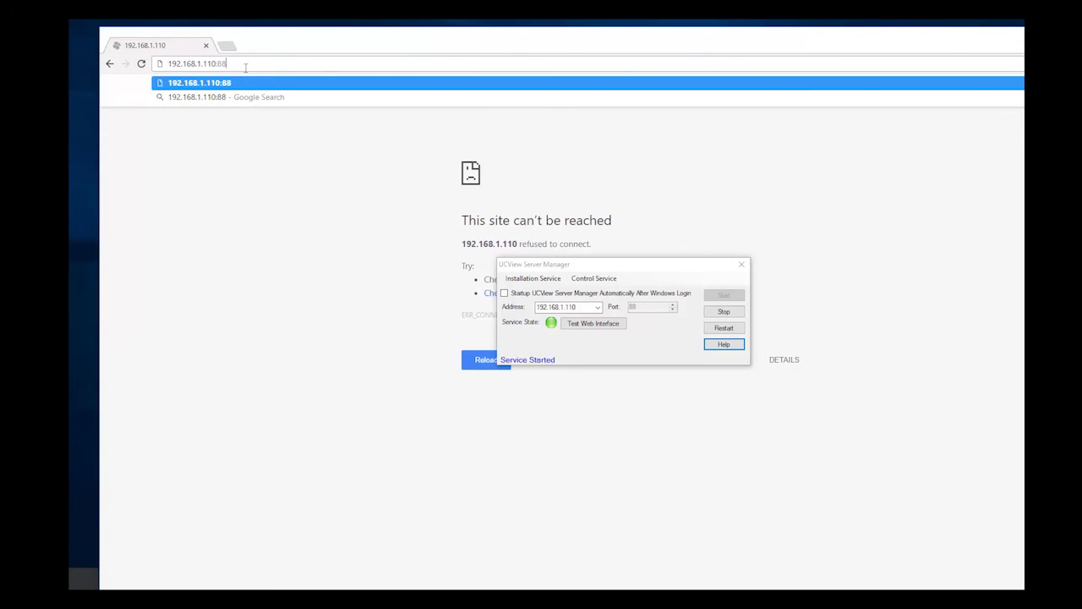
key(Return)
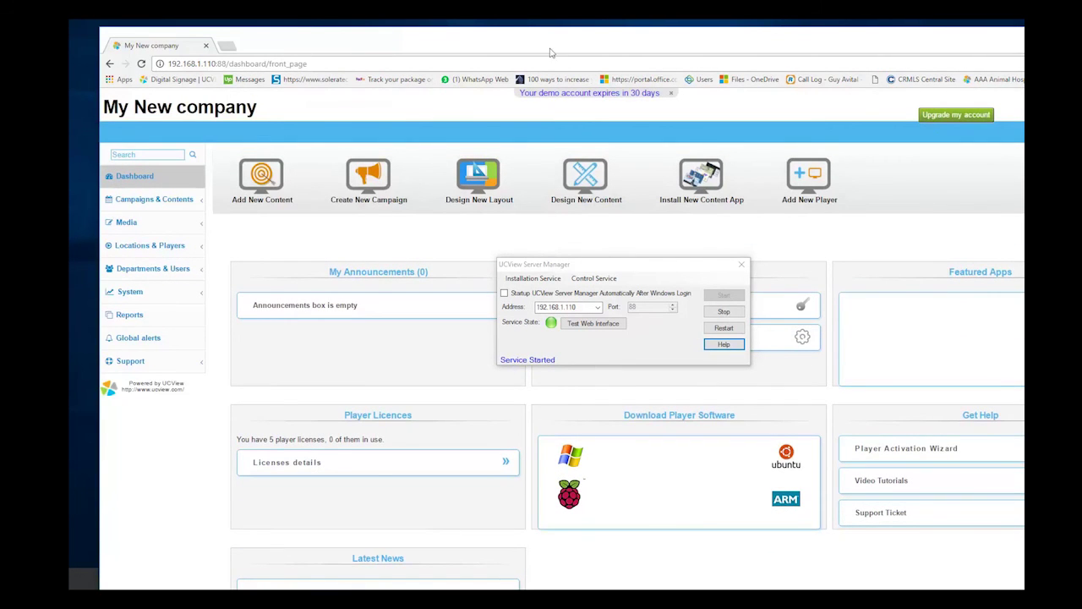
drag(573, 39, 590, 58)
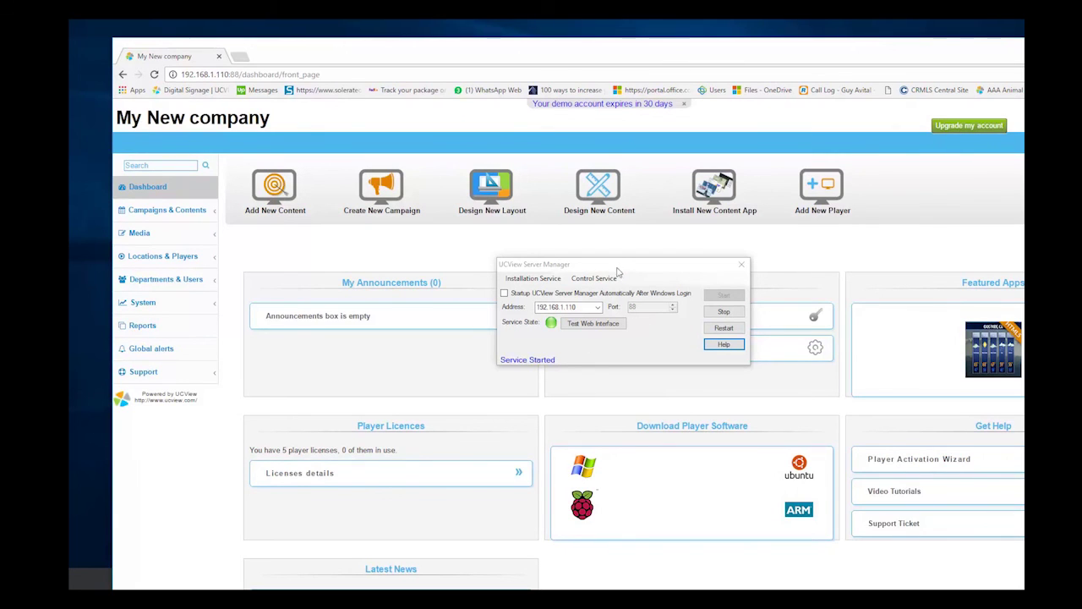
drag(626, 263, 586, 262)
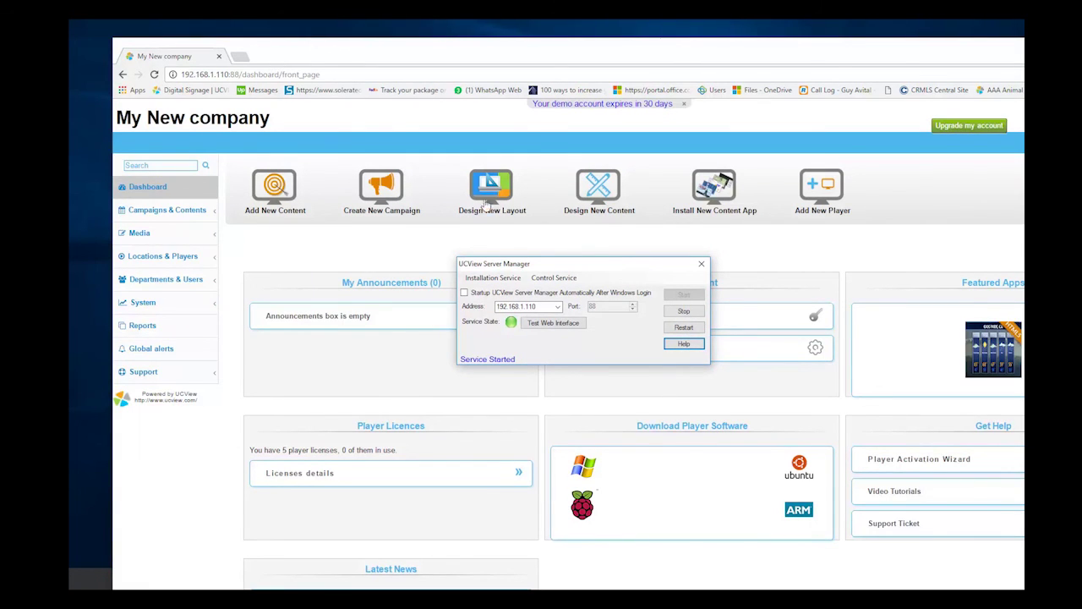
drag(557, 269, 483, 64)
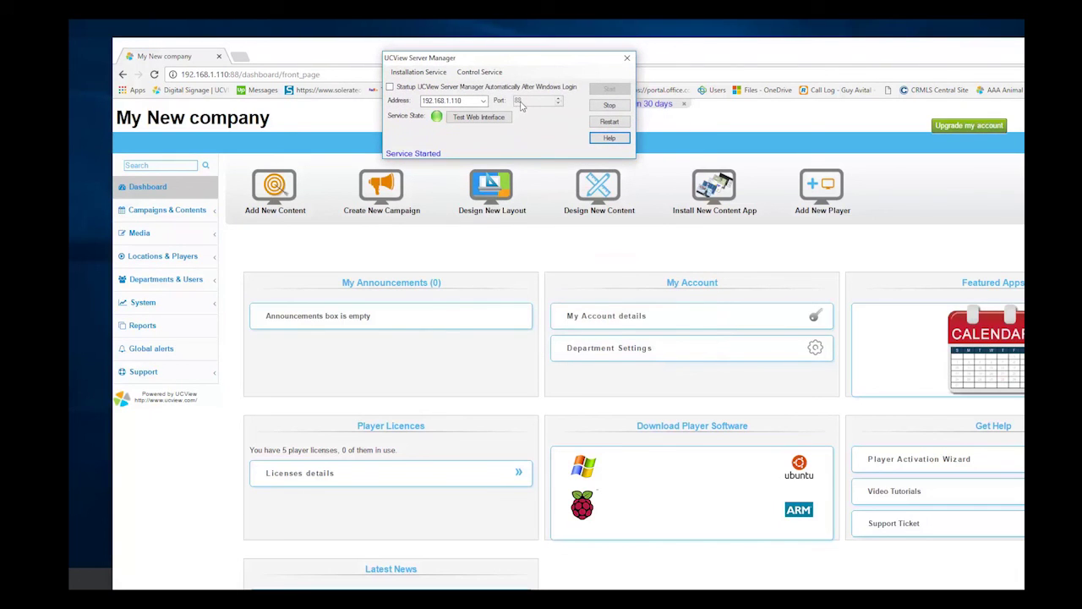